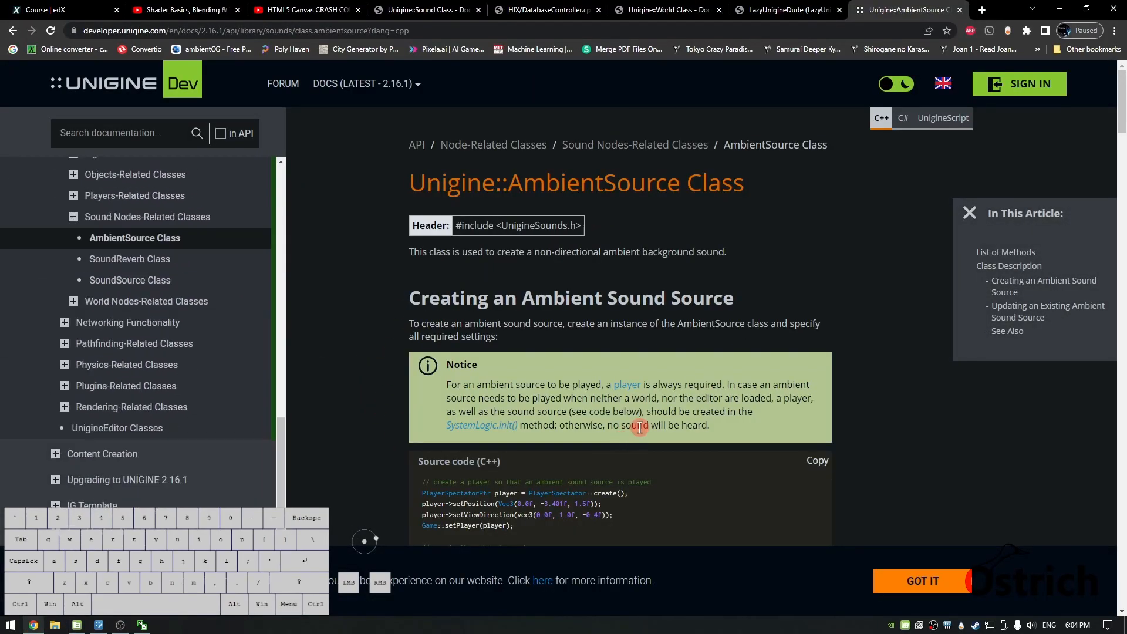
# Search the documentation for "sound" and review the topics covered by the Audio Sources and Sound Effects video tutorial.
pyautogui.click(333, 358)
pyautogui.click(80, 132)
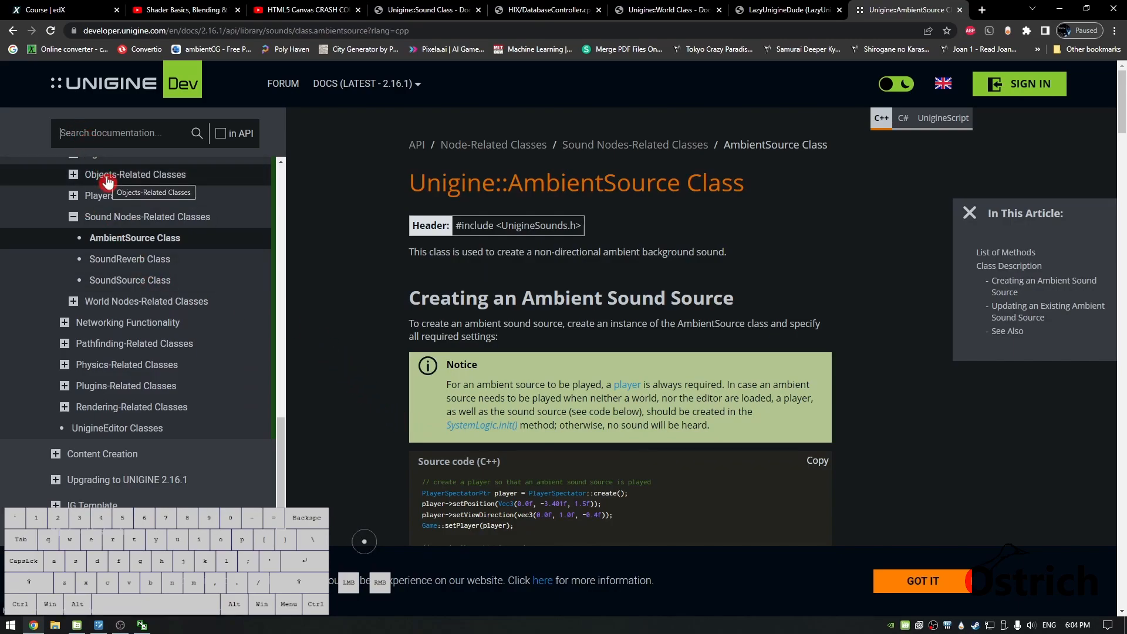
pyautogui.write('sound')
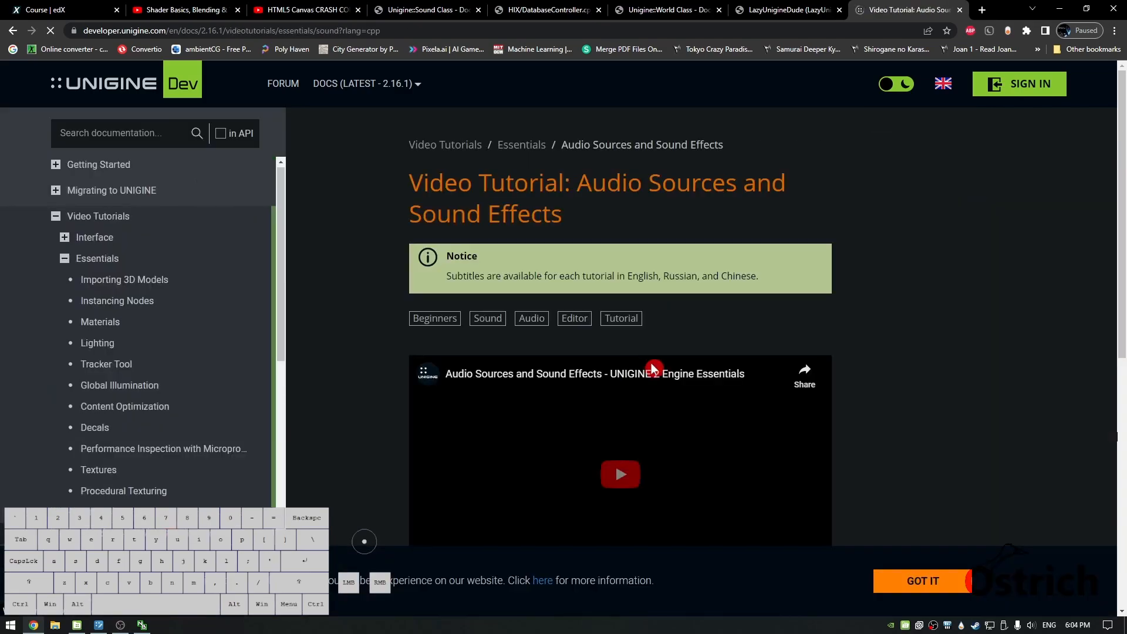
pyautogui.scroll(-3, 948, 358)
pyautogui.scroll(-1, 948, 357)
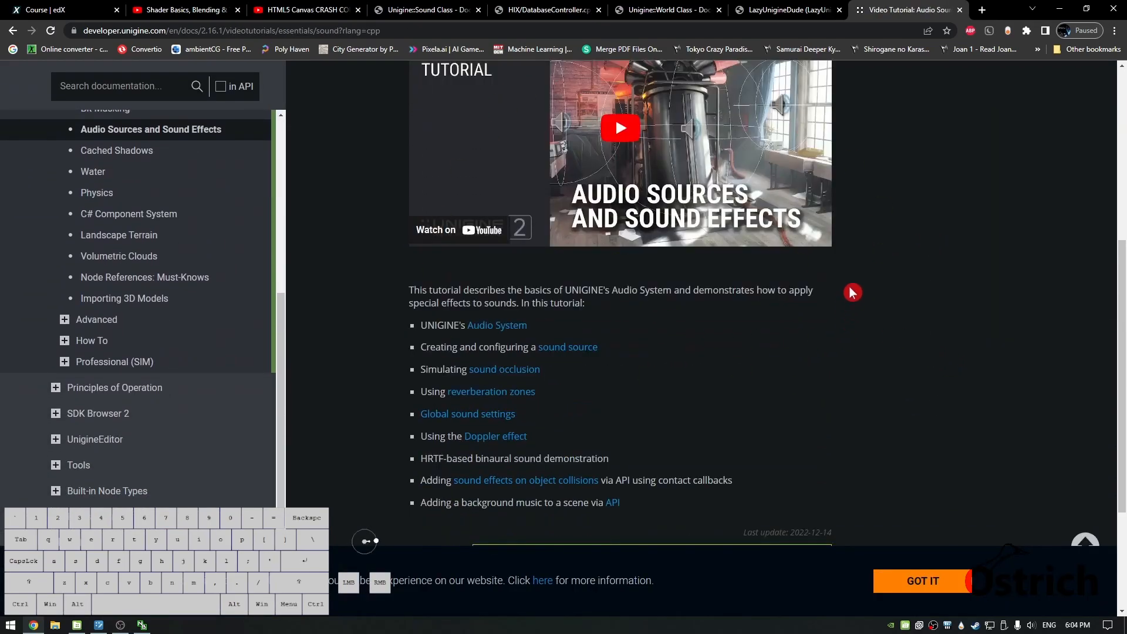
pyautogui.scroll(1, 851, 300)
pyautogui.scroll(-2, 833, 306)
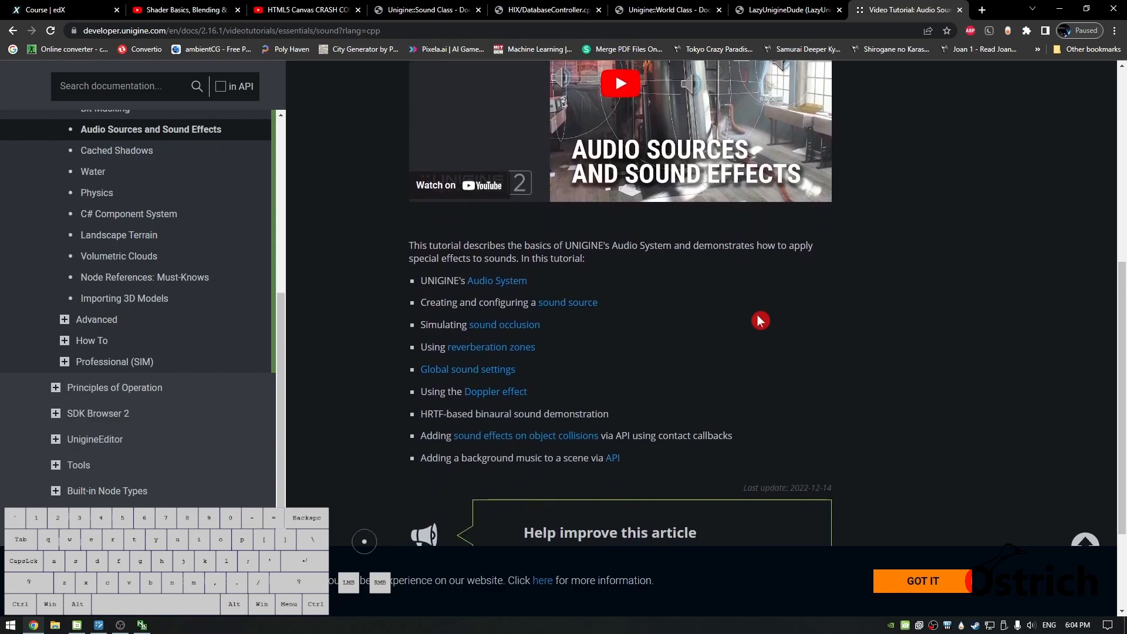
pyautogui.moveTo(385, 300); pyautogui.dragTo(679, 460)
pyautogui.click(892, 460)
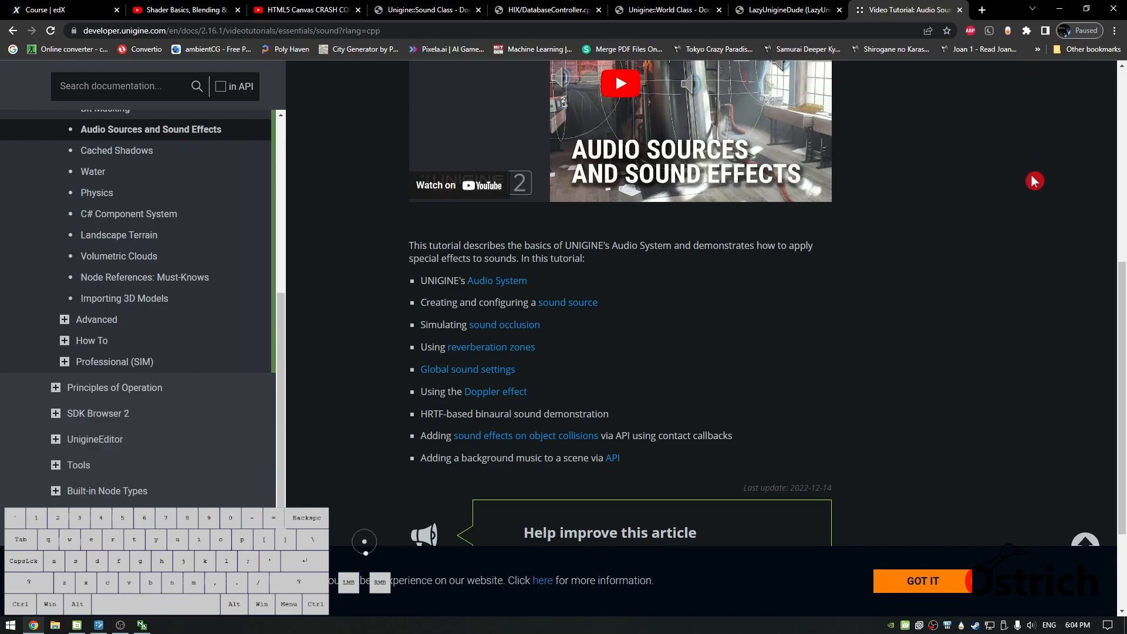
# Switch to UnigineEditor and preview the DSGNBoom_Cinematic Hit 2 sound asset, then select the Raindrops On Glass asset.
pyautogui.click(1059, 8)
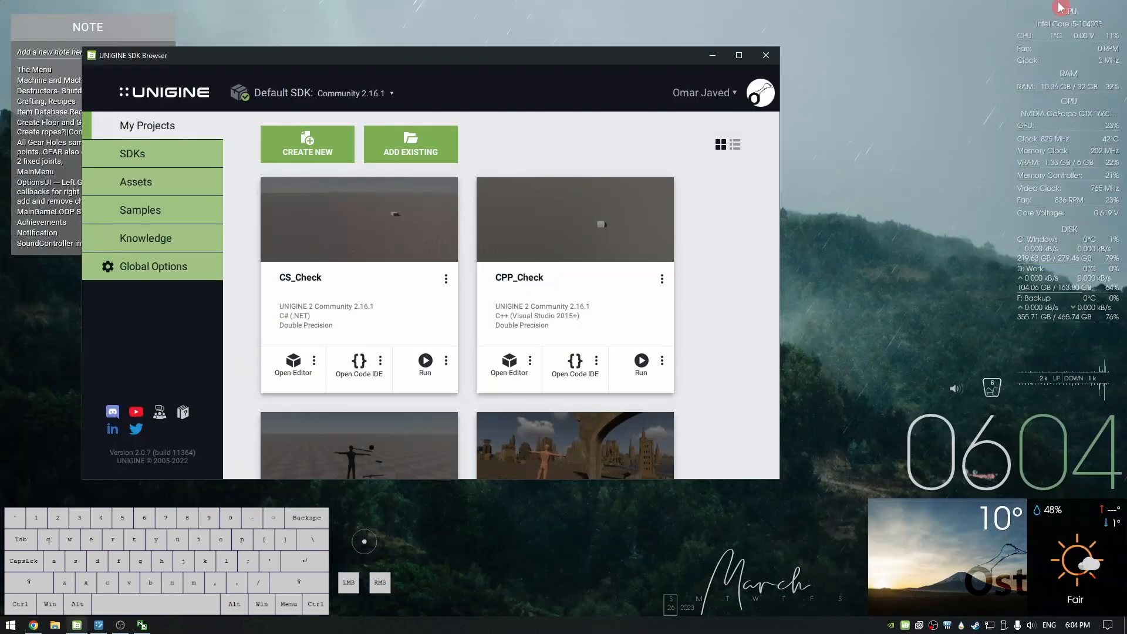
pyautogui.click(99, 626)
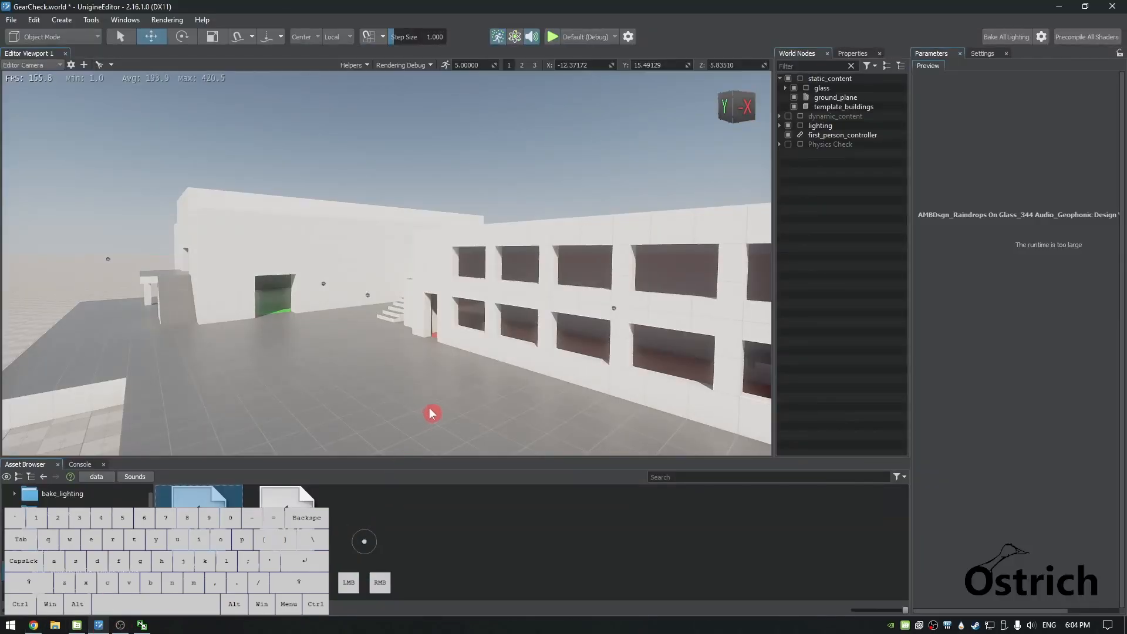
pyautogui.moveTo(432, 417); pyautogui.dragTo(413, 363, button='right')
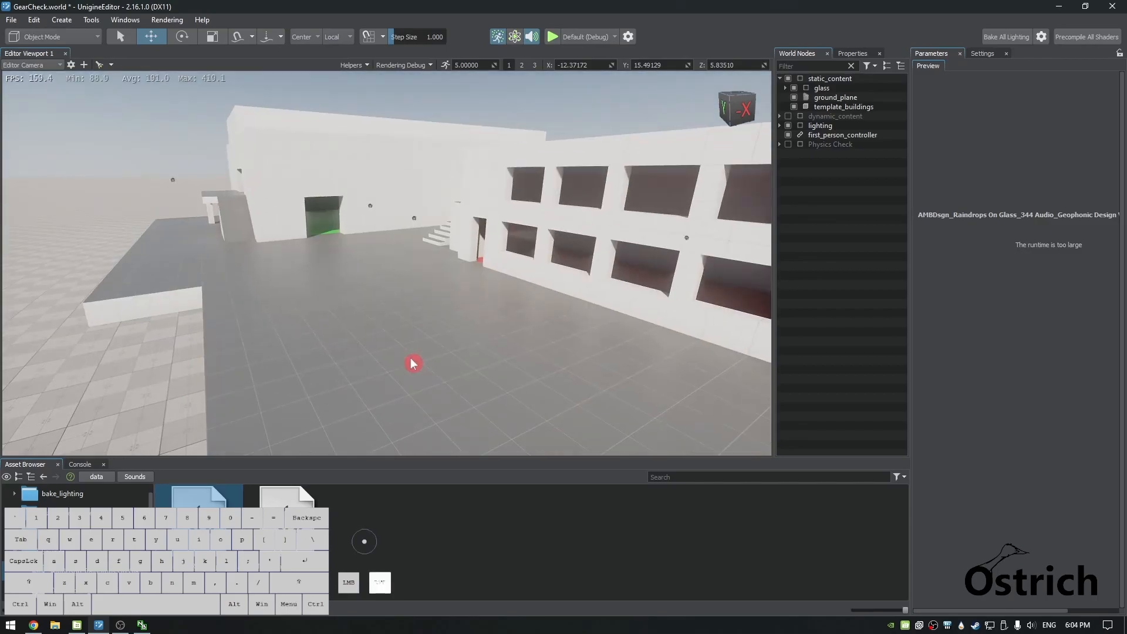
pyautogui.click(286, 497)
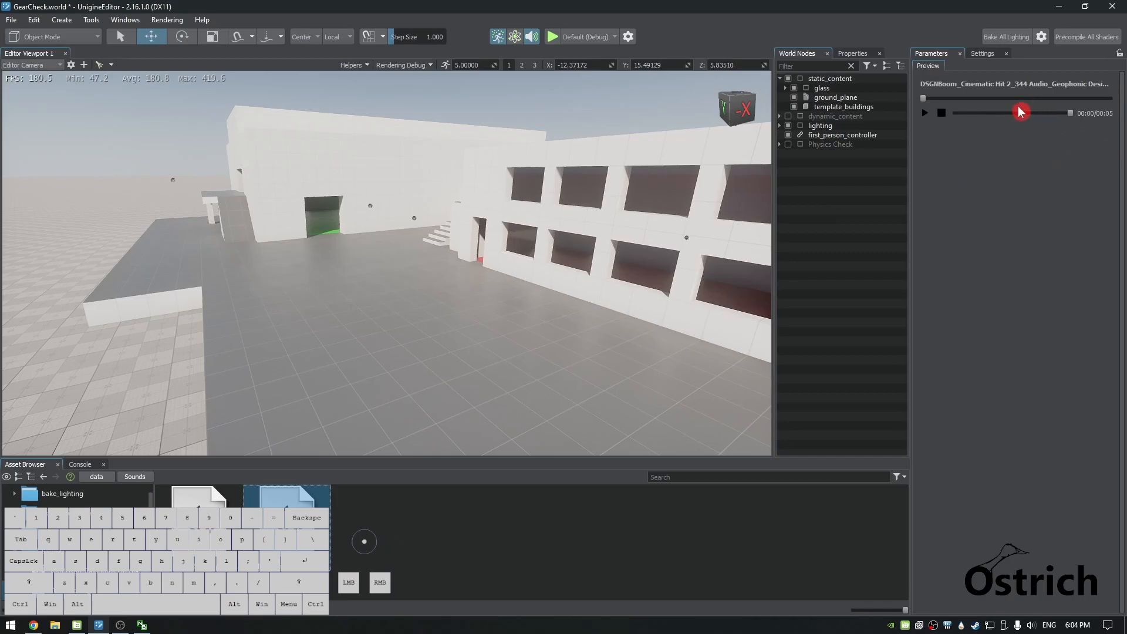
pyautogui.click(923, 116)
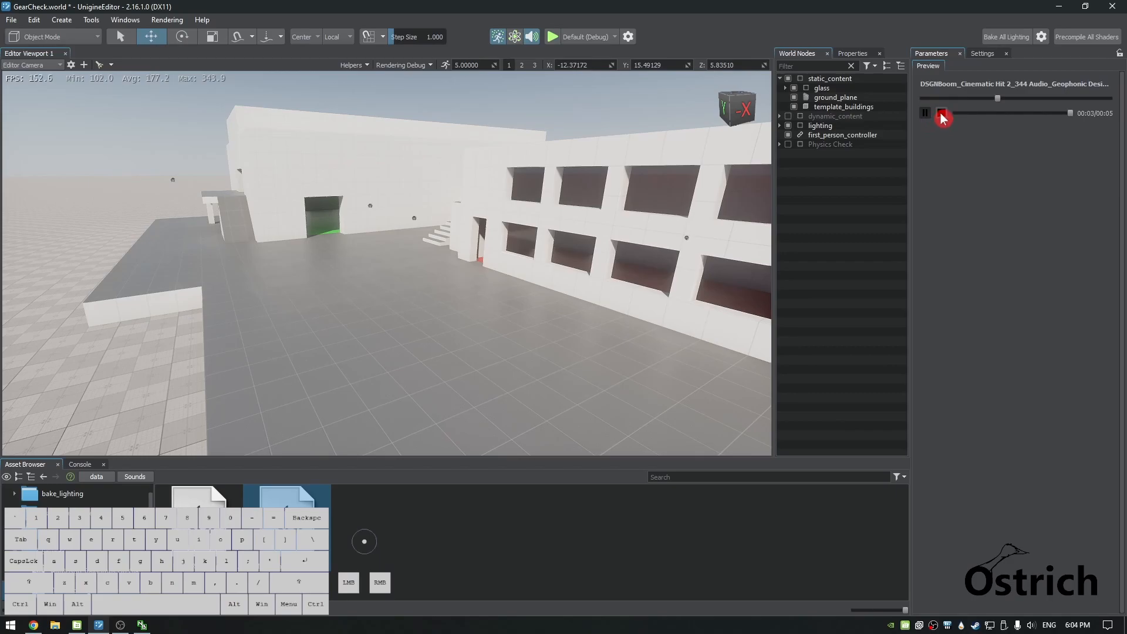
pyautogui.click(941, 113)
pyautogui.click(199, 496)
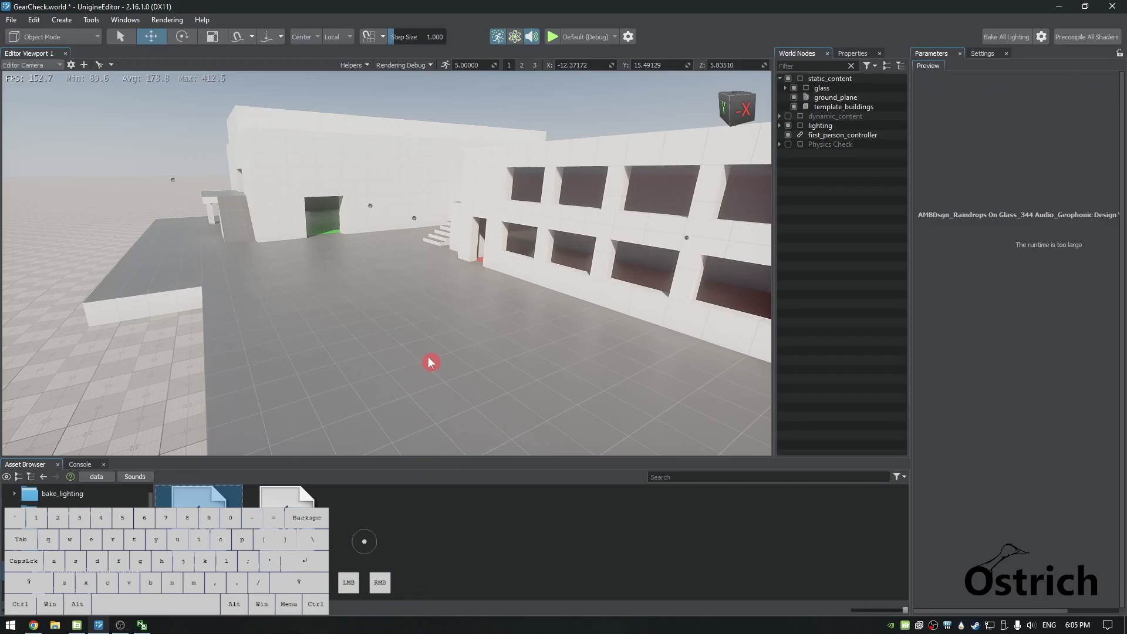
# Create a sound source node and place it on the ground in front of the buildings, at about X -2.87, Y 7.64.
pyautogui.press('q')
pyautogui.moveTo(428, 362); pyautogui.dragTo(558, 382, button='right')
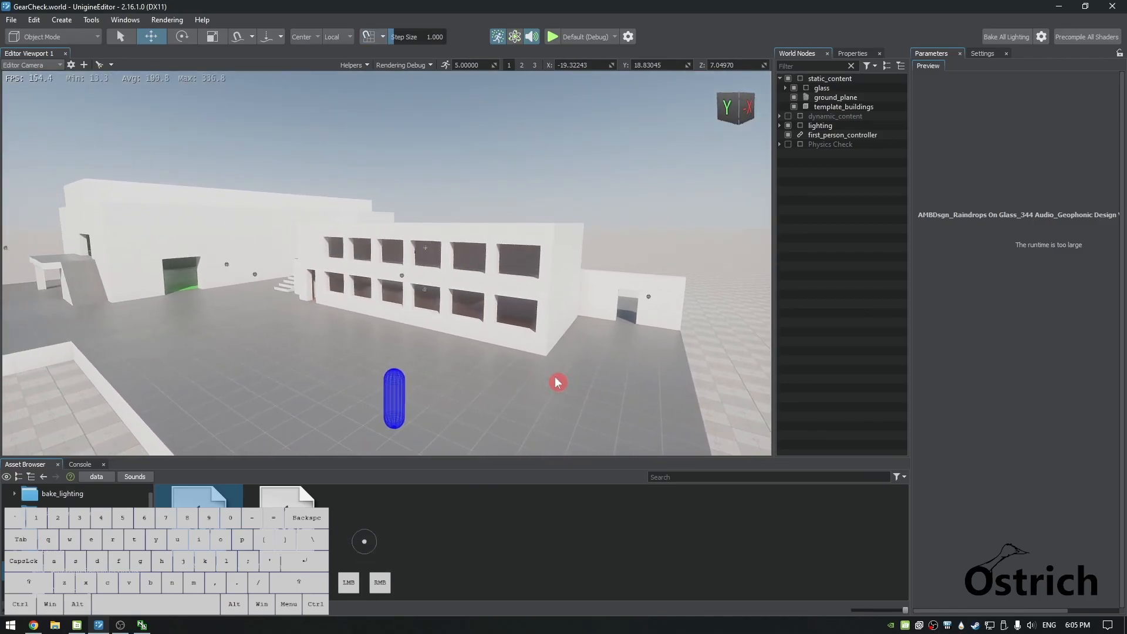
pyautogui.rightClick(297, 337)
pyautogui.moveTo(329, 339)
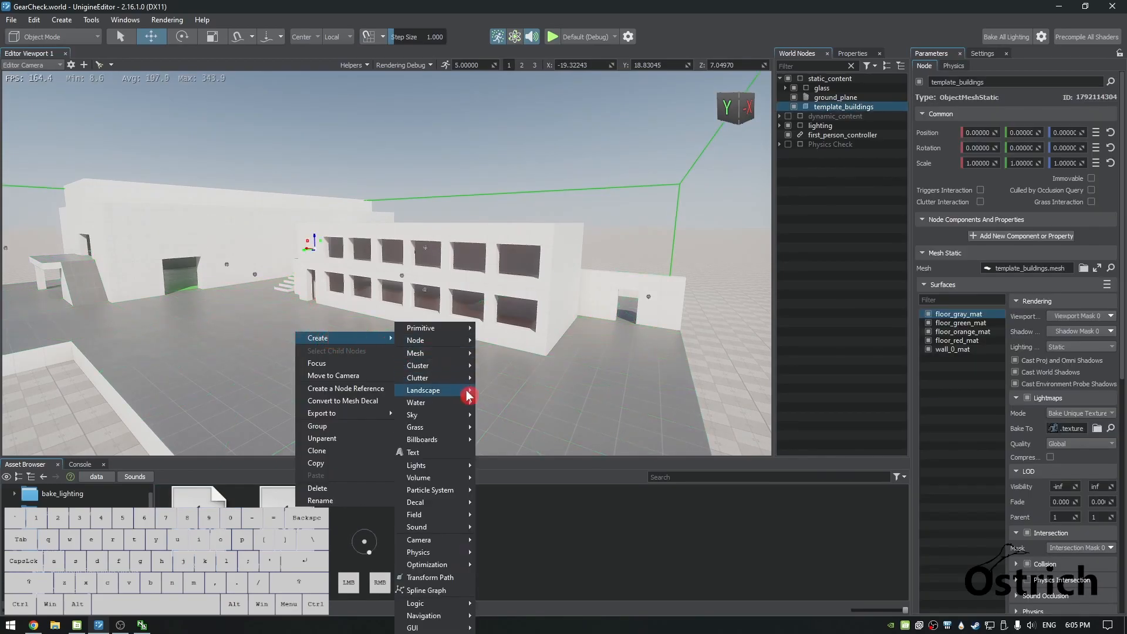
pyautogui.moveTo(453, 528)
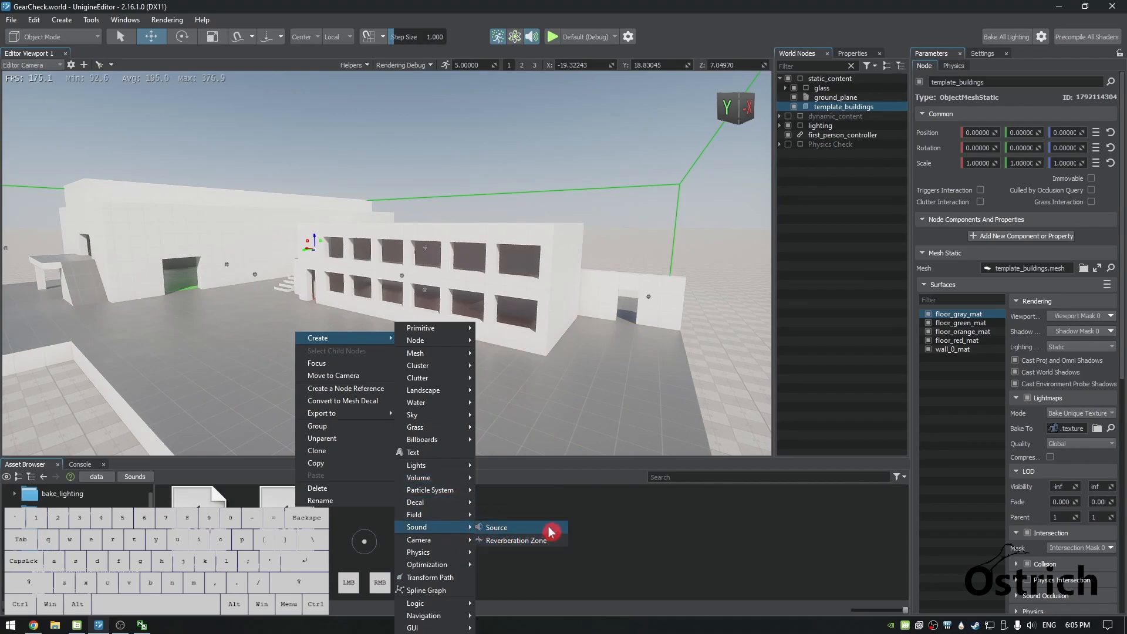
pyautogui.click(520, 533)
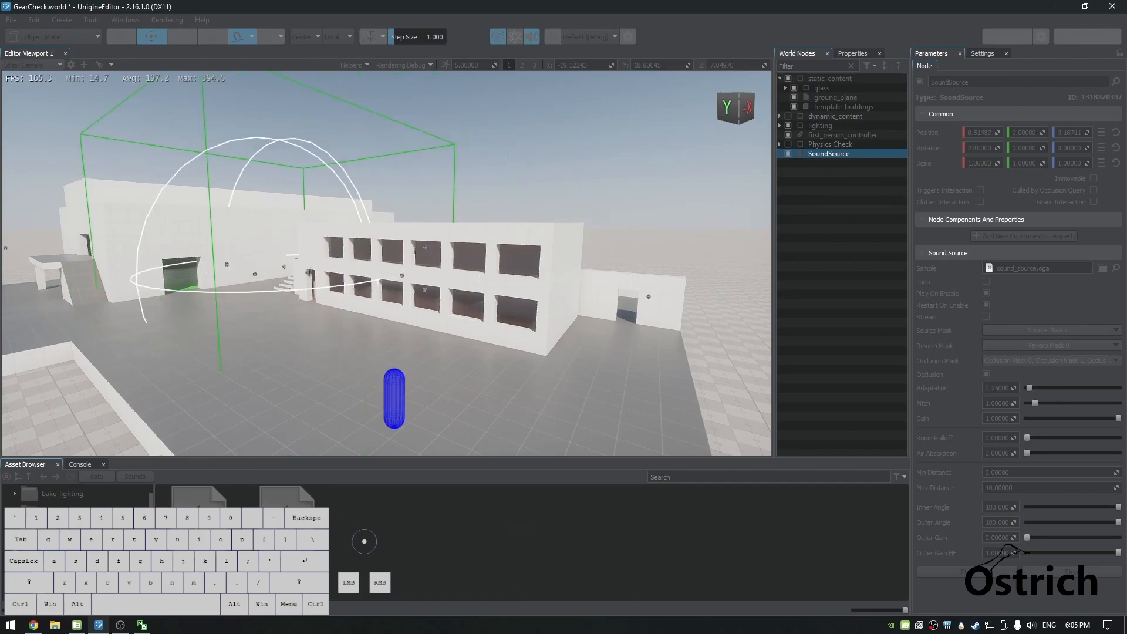
pyautogui.click(289, 332)
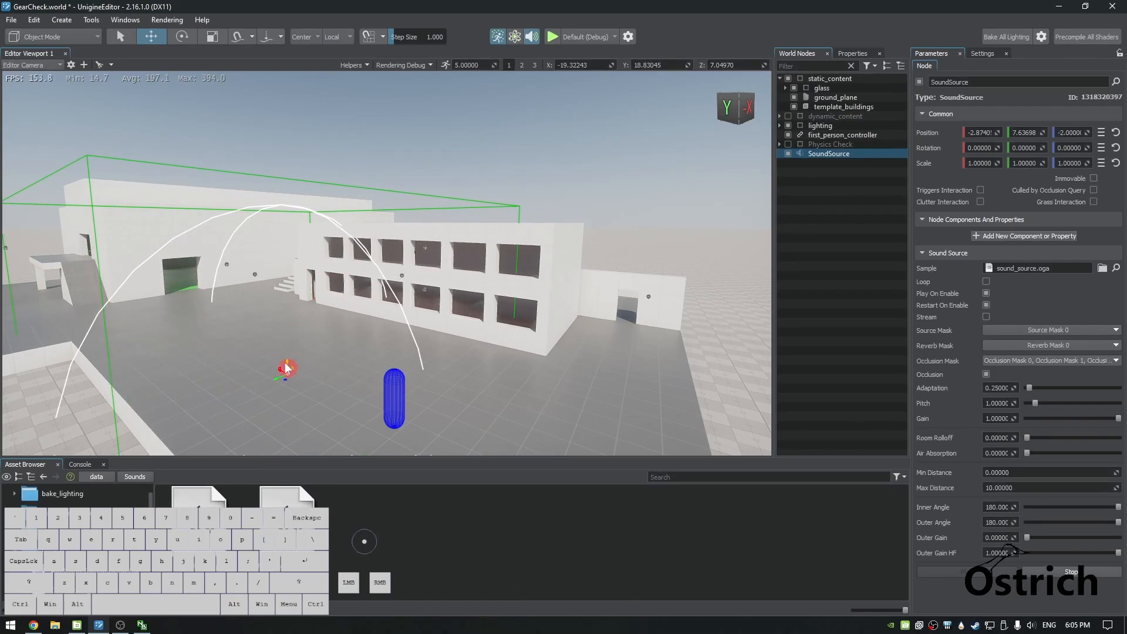
# Raise the sound source above the building roofs to a Z position of about 22.56.
pyautogui.moveTo(287, 365); pyautogui.dragTo(312, 108)
pyautogui.press('w')
pyautogui.moveTo(312, 108); pyautogui.dragTo(418, 277, button='right')
pyautogui.press('s')
pyautogui.press('e')
pyautogui.press('a')
pyautogui.press('e')
pyautogui.press('w')
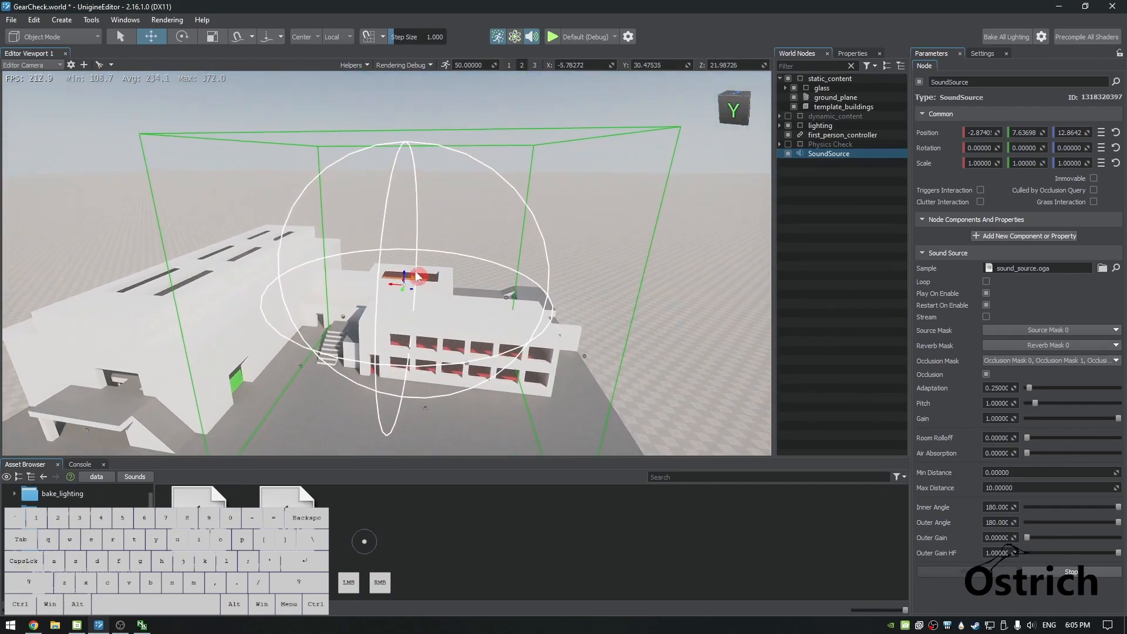
pyautogui.moveTo(406, 275); pyautogui.dragTo(407, 132)
pyautogui.press('d')
pyautogui.moveTo(455, 244); pyautogui.dragTo(370, 352, button='right')
pyautogui.press('q')
pyautogui.press('e')
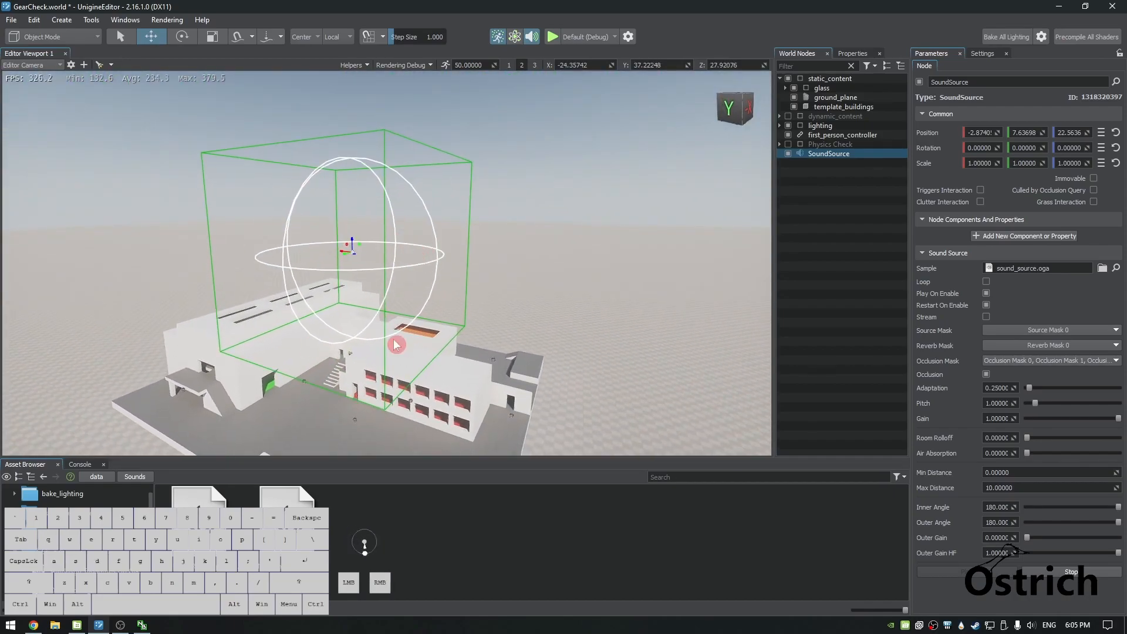
pyautogui.moveTo(386, 314); pyautogui.dragTo(212, 227, button='right')
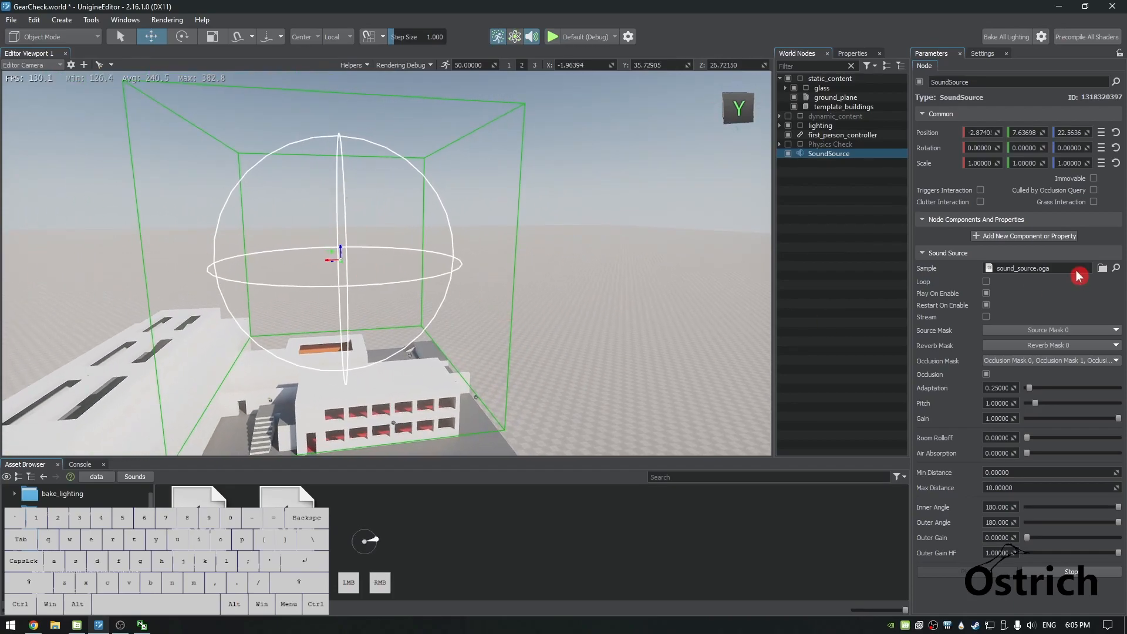
# Widen the node parameters area and disable occlusion for the sound source.
pyautogui.moveTo(913, 320); pyautogui.dragTo(759, 294)
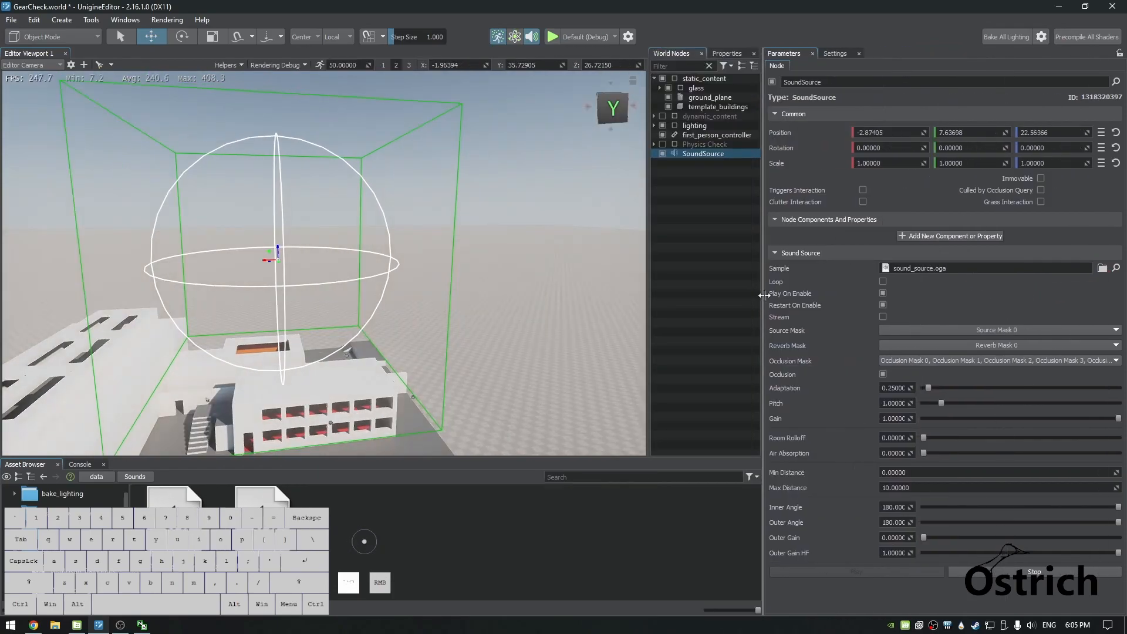
pyautogui.doubleClick(955, 268)
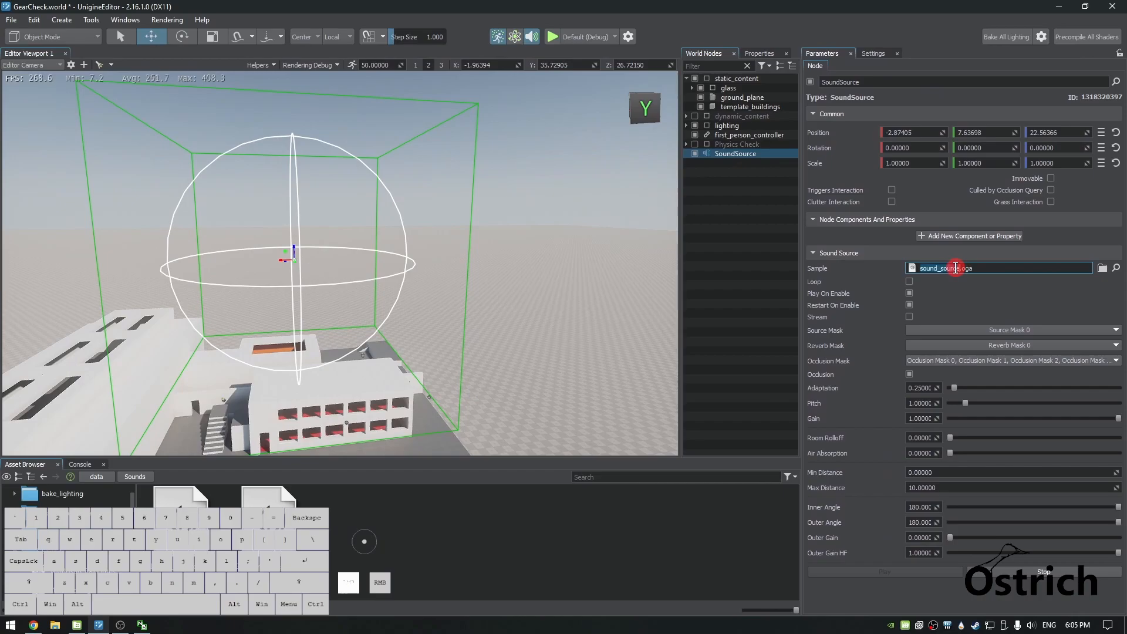
pyautogui.click(932, 588)
pyautogui.moveTo(301, 341); pyautogui.dragTo(611, 362, button='right')
pyautogui.press('w')
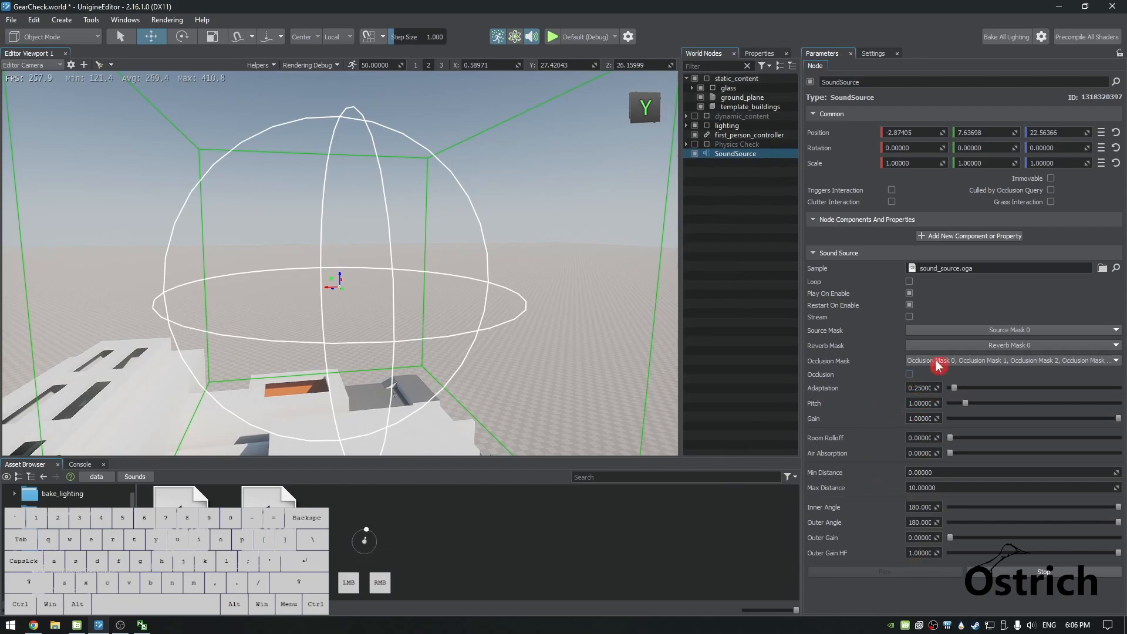
# Set the sound source's minimum distance to 1.3.
pyautogui.moveTo(1118, 475)
pyautogui.mouseDown()
pyautogui.moveTo(7, 470)
pyautogui.moveTo(25, 439)
pyautogui.moveTo(53, 425)
pyautogui.moveTo(1116, 487)
pyautogui.mouseUp()
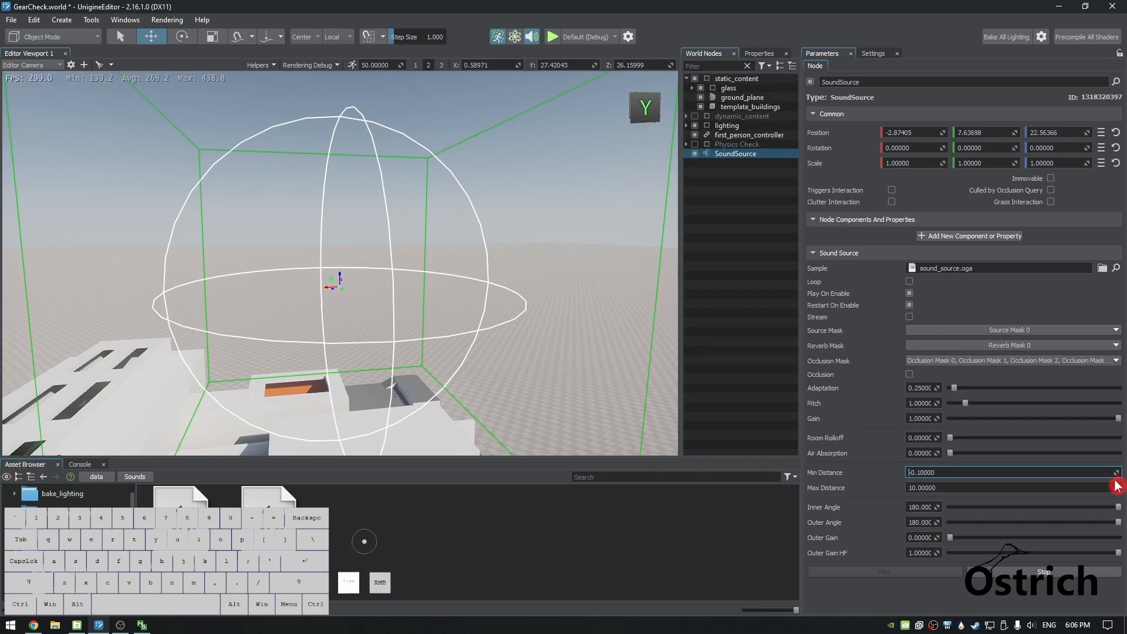
pyautogui.click(34, 625)
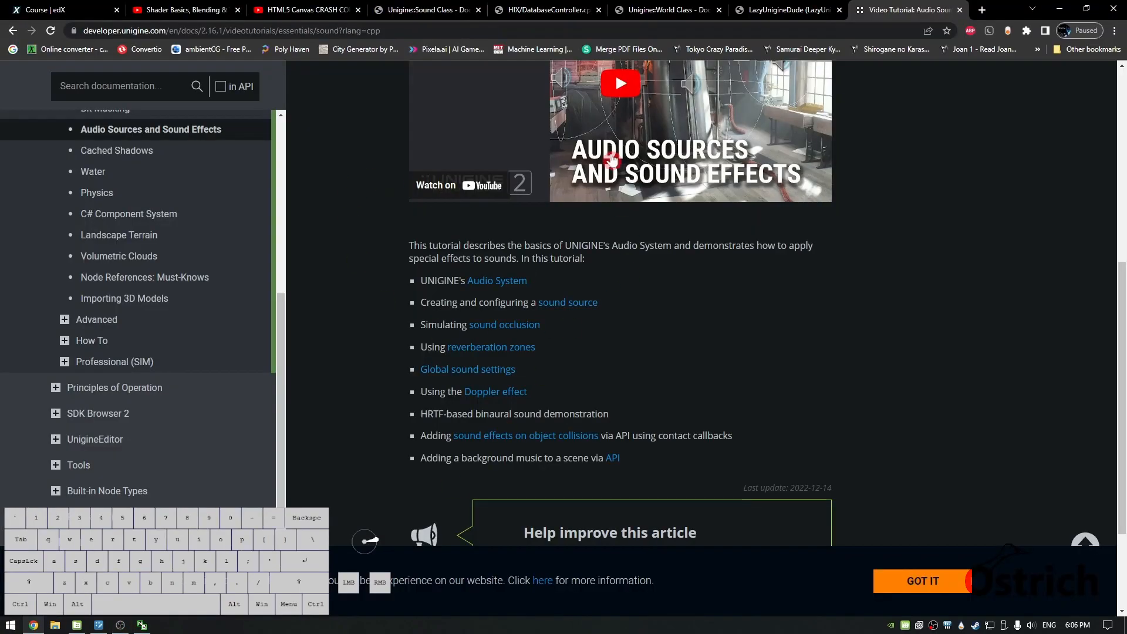
pyautogui.click(1061, 8)
pyautogui.click(1015, 467)
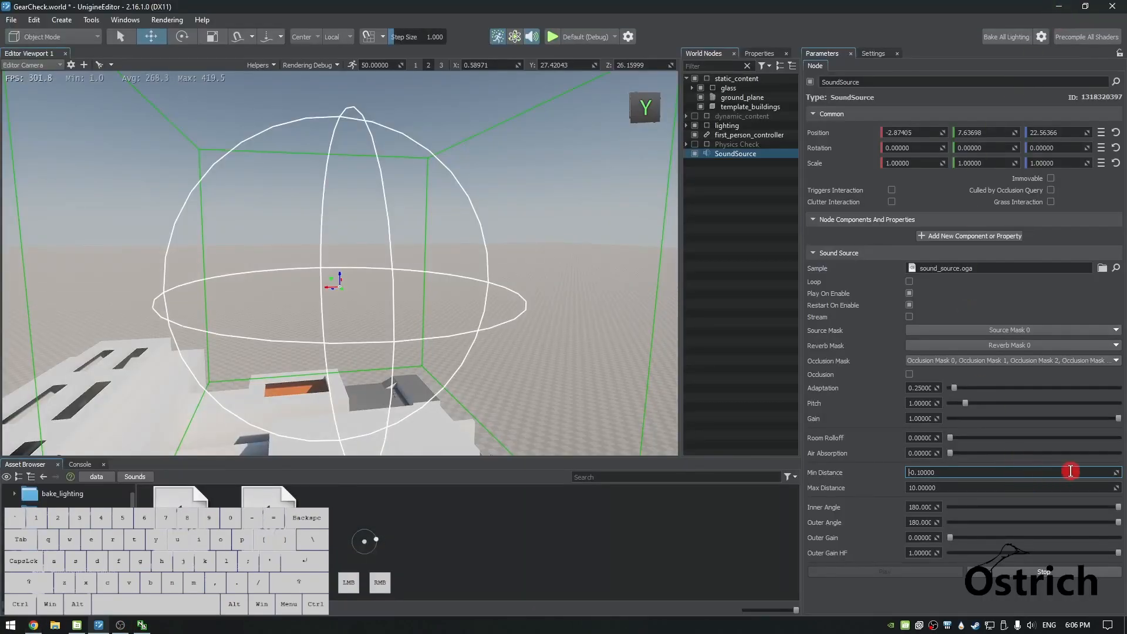
pyautogui.moveTo(1118, 477); pyautogui.dragTo(46, 421)
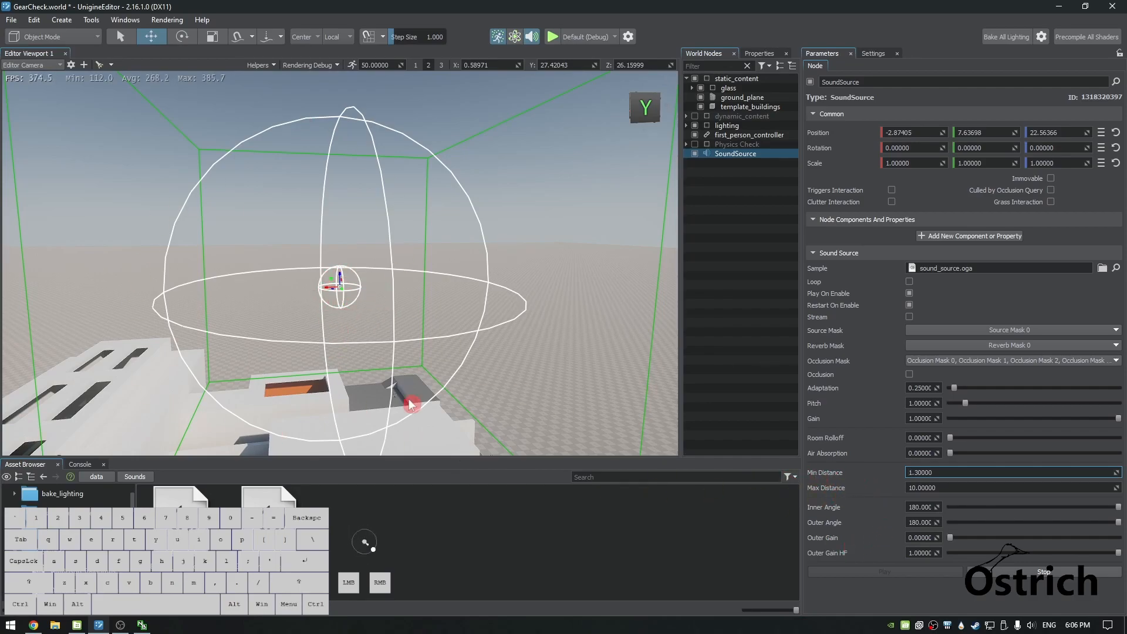
# Stop the sound source's playback and turn off Restart On Enable.
pyautogui.click(970, 581)
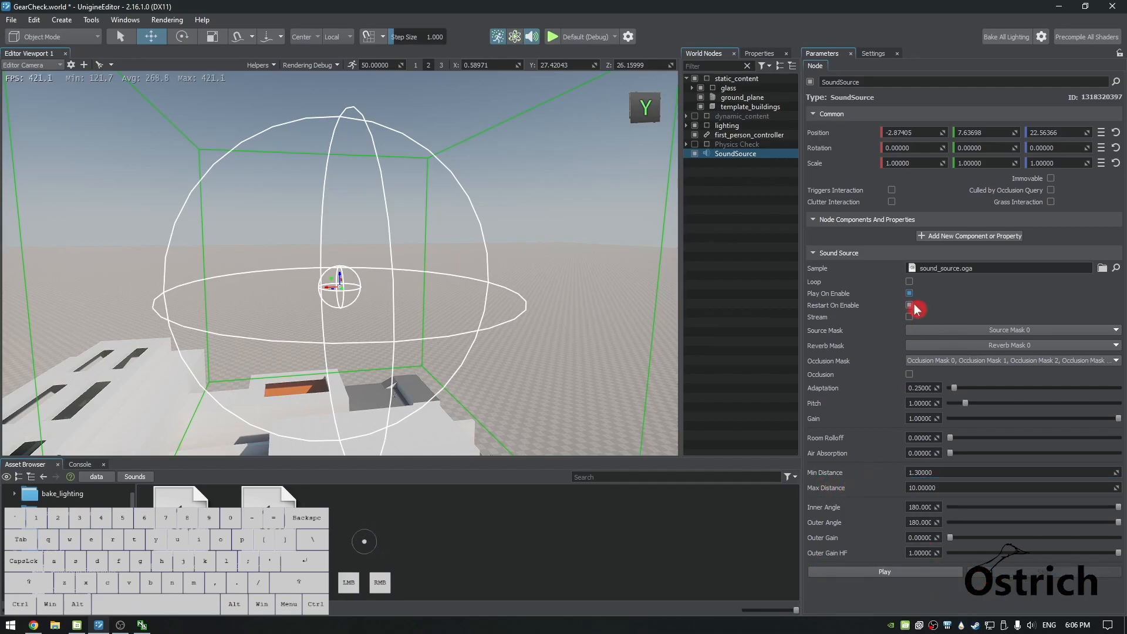
pyautogui.click(836, 295)
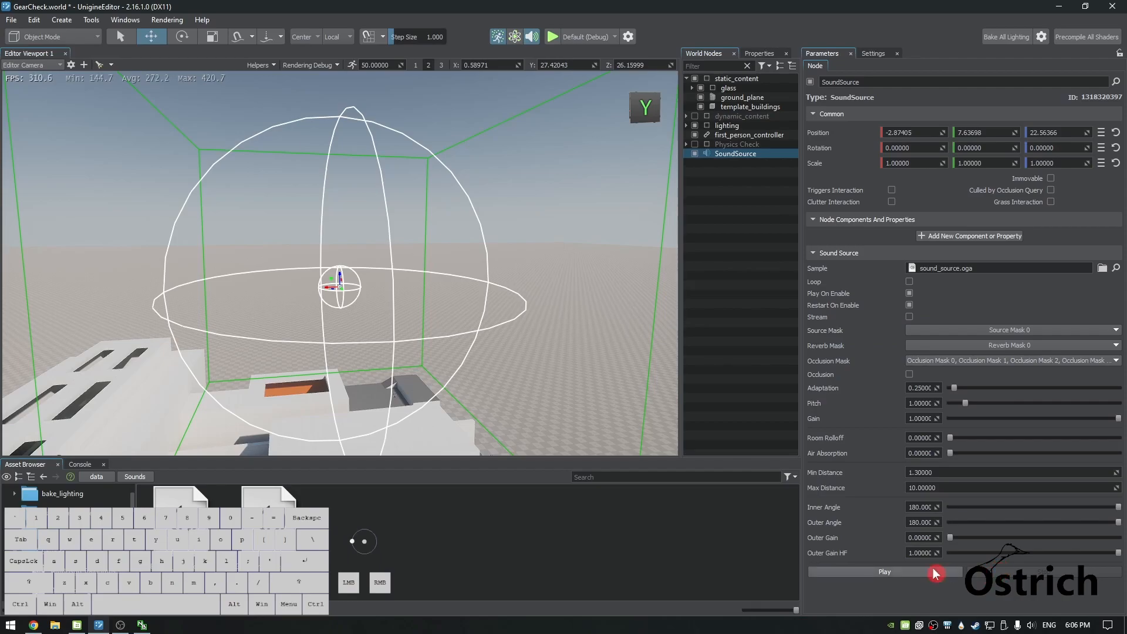
pyautogui.click(922, 306)
# Play the sound sample and move the camera around the source to check how distance and direction affect it.
pyautogui.moveTo(584, 335); pyautogui.dragTo(619, 326, button='right')
pyautogui.press('w')
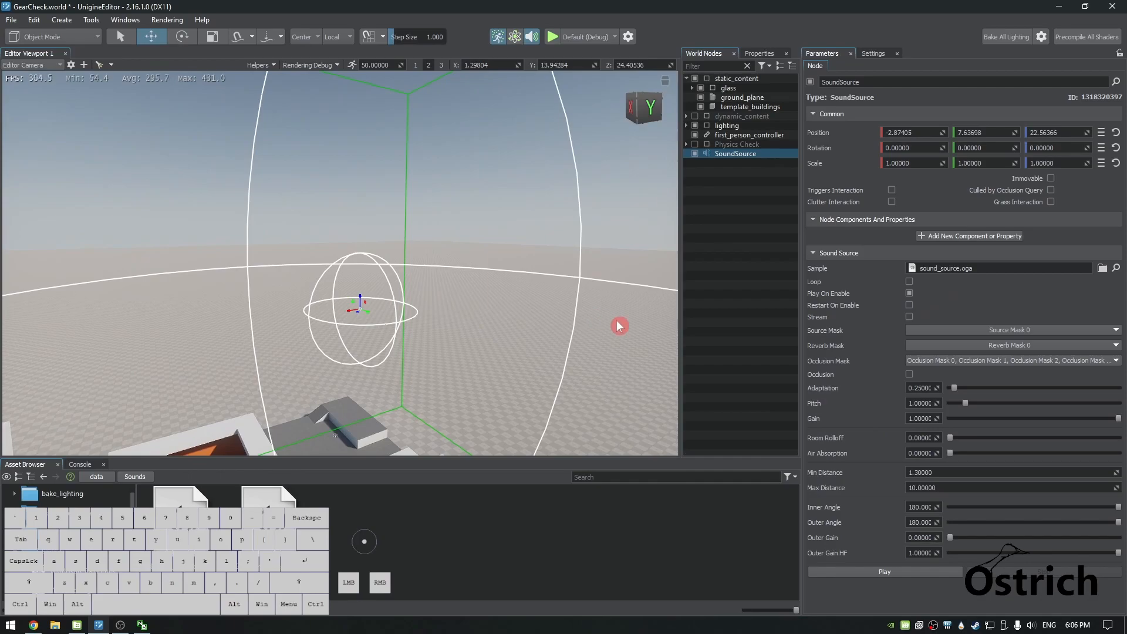
pyautogui.click(933, 572)
pyautogui.moveTo(453, 376); pyautogui.dragTo(2, 253, button='right')
pyautogui.press('w')
pyautogui.press('s')
pyautogui.press('w')
pyautogui.moveTo(613, 288); pyautogui.dragTo(109, 302, button='right')
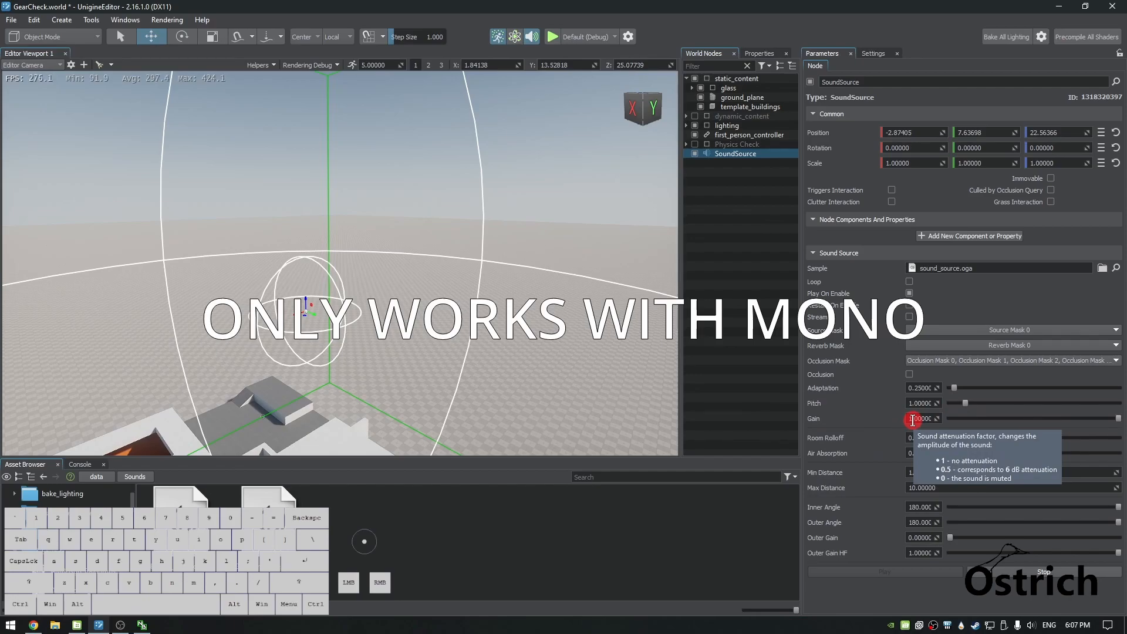
# Try narrowing the sound cone to an inner angle of about 15.6 and an outer angle of about 41.1.
pyautogui.moveTo(969, 408); pyautogui.dragTo(1108, 409)
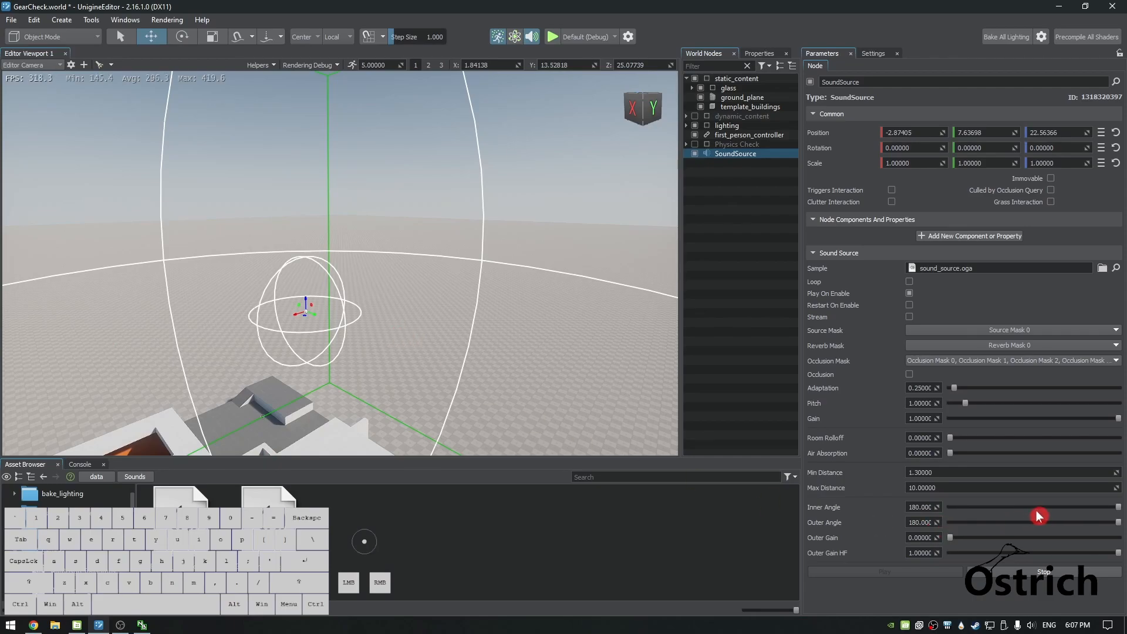
pyautogui.moveTo(1040, 511); pyautogui.dragTo(990, 524)
pyautogui.moveTo(393, 360); pyautogui.dragTo(733, 605, button='right')
pyautogui.press('w')
pyautogui.press('s')
pyautogui.press('q')
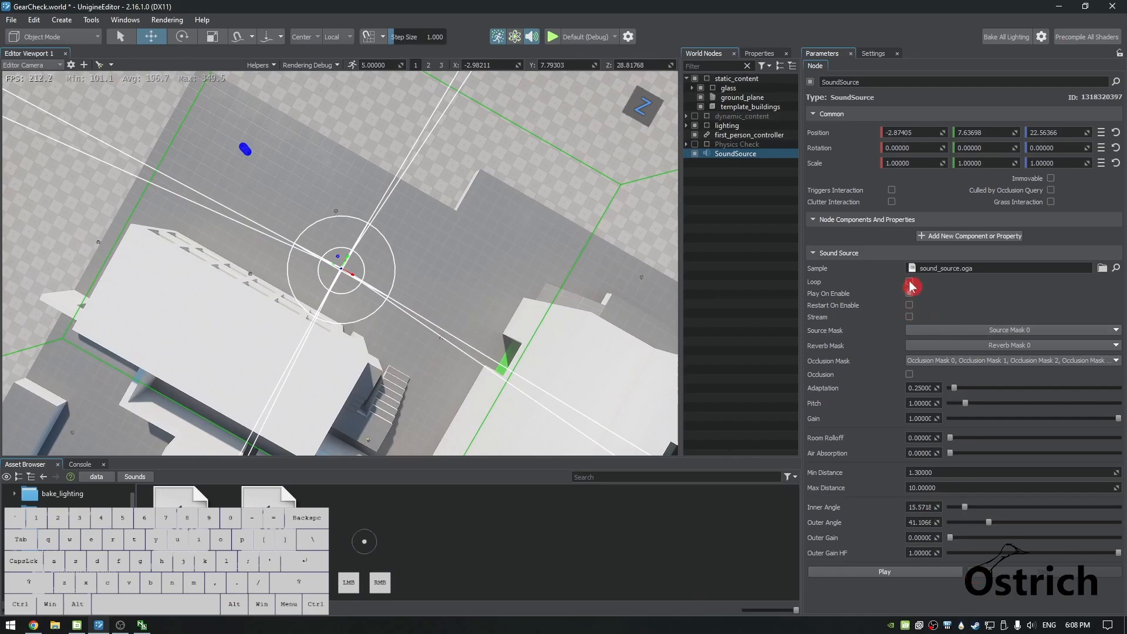
# Enable looping for the sound source and set both its inner and outer angles to 180.
pyautogui.moveTo(483, 362); pyautogui.dragTo(441, 157, button='right')
pyautogui.press('q')
pyautogui.click(908, 507)
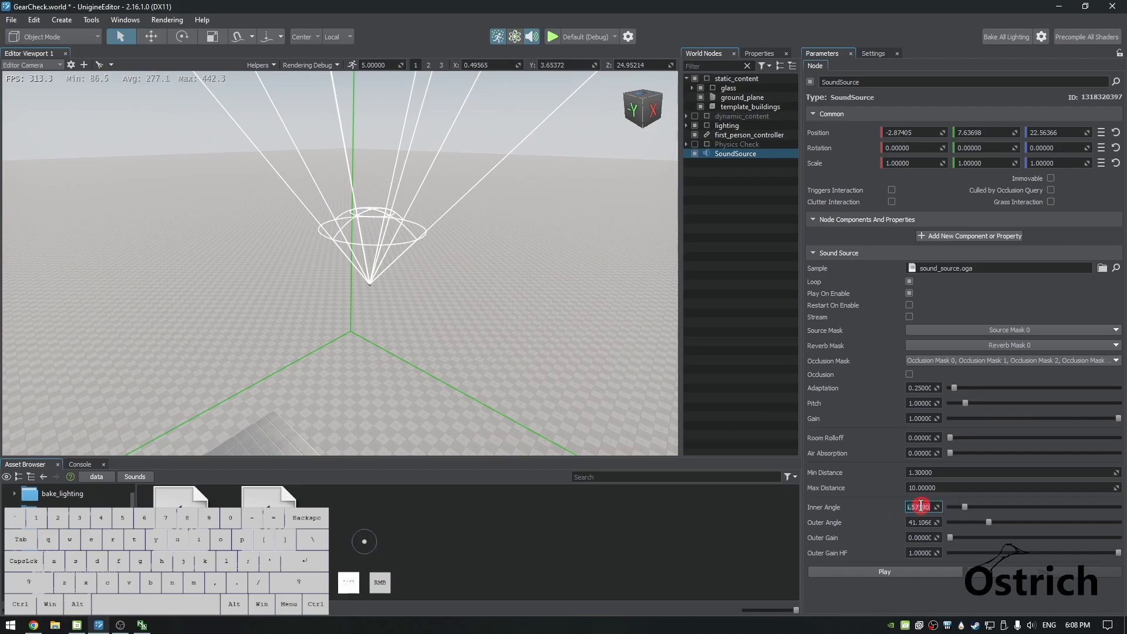
pyautogui.write('180')
pyautogui.press('Tab')
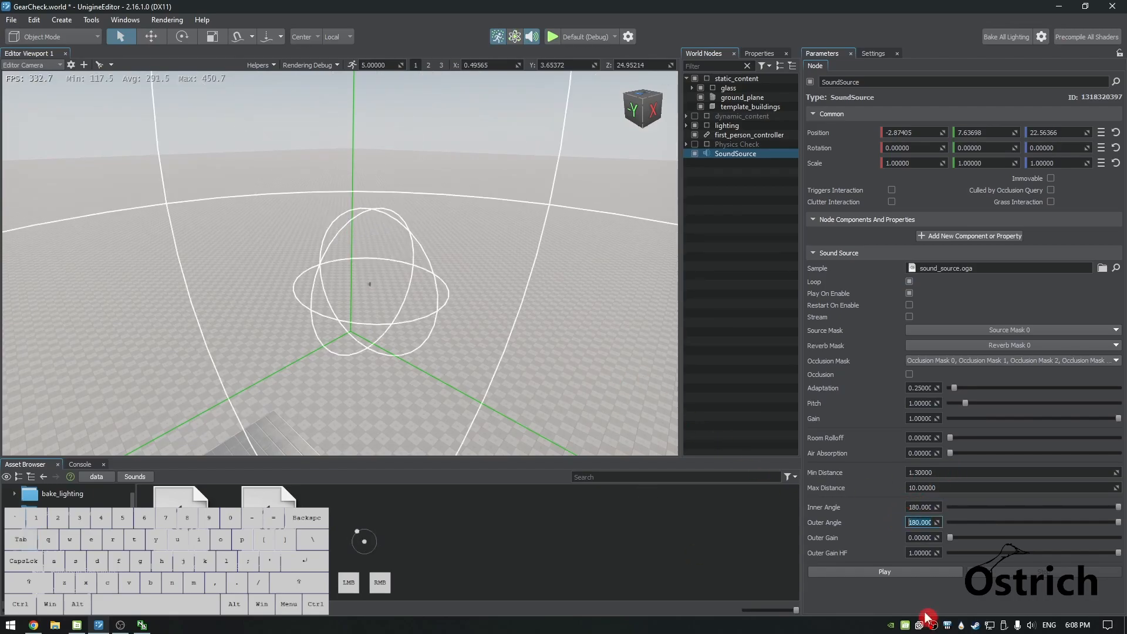
# Play the looped sound and move the camera near the source to listen to it.
pyautogui.click(909, 572)
pyautogui.press('s')
pyautogui.moveTo(523, 380); pyautogui.dragTo(521, 323, button='right')
pyautogui.press('q')
pyautogui.press('w')
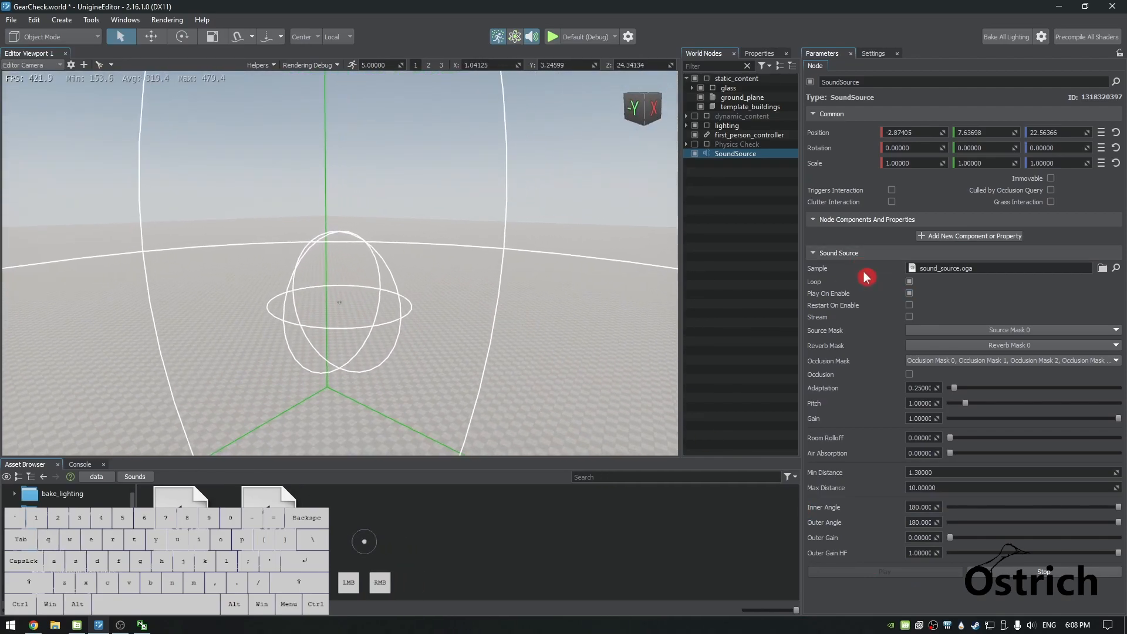
# Restart the looped sound and move the camera away from and around the source to listen to it.
pyautogui.click(1001, 577)
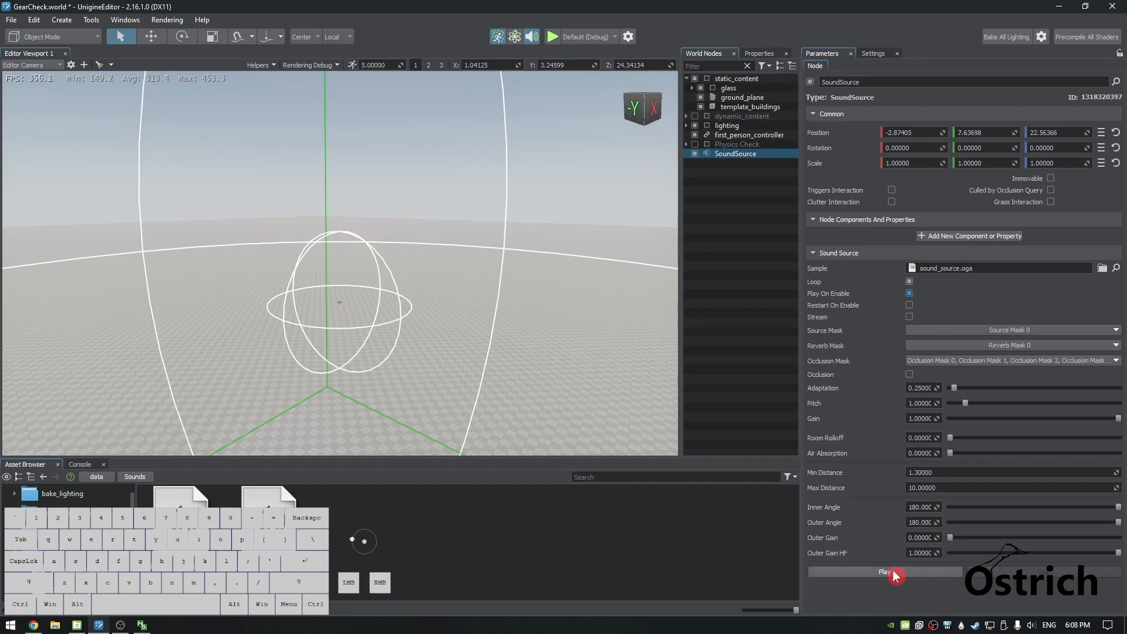
pyautogui.click(893, 574)
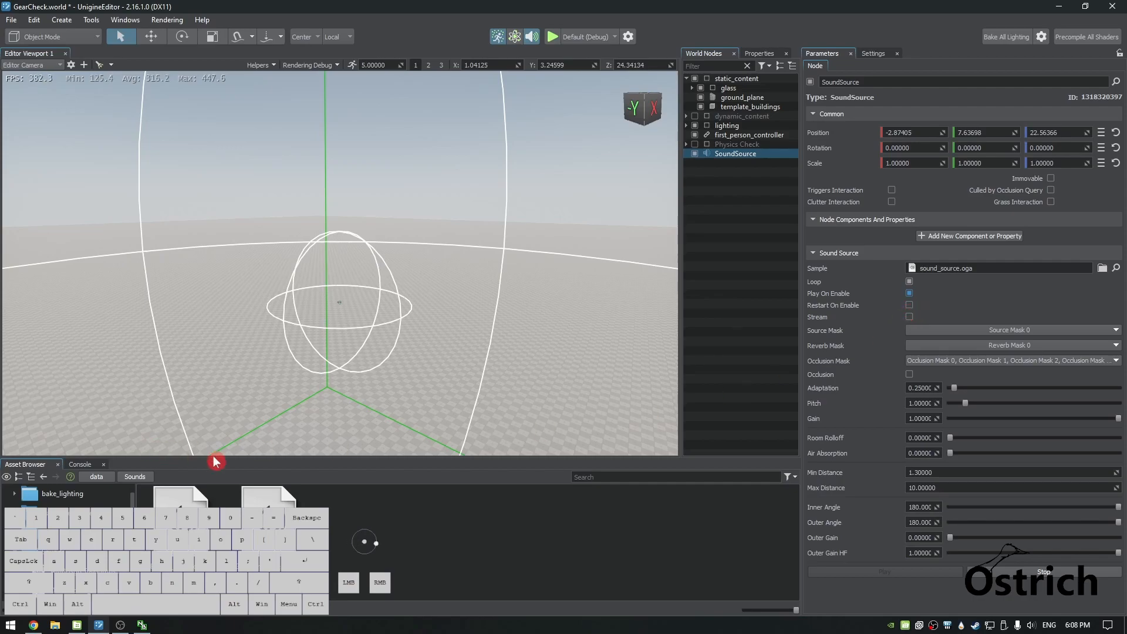
pyautogui.moveTo(457, 352); pyautogui.dragTo(433, 339, button='right')
pyautogui.press('s')
pyautogui.press('q')
pyautogui.hotkey('shift', 'e')
pyautogui.press('w')
pyautogui.press('w')
# Assign the Raindrops On Glass sound as the source's sample and lower its gain to about 0.54.
pyautogui.click(178, 524)
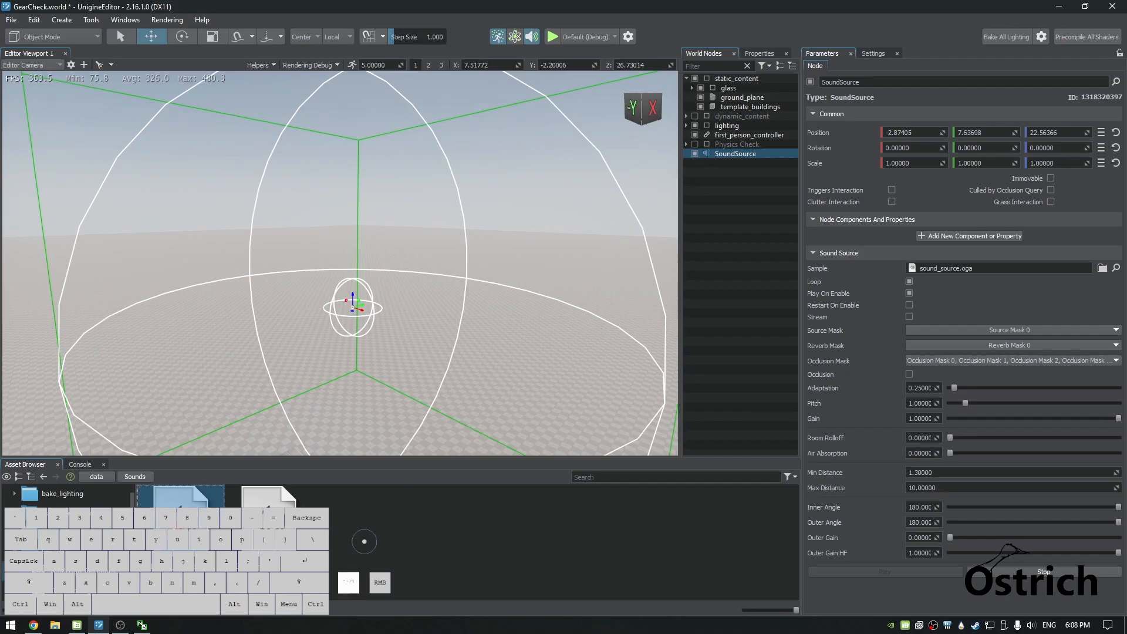
pyautogui.moveTo(929, 273); pyautogui.dragTo(929, 274)
pyautogui.moveTo(372, 329); pyautogui.dragTo(202, 388, button='right')
pyautogui.press('w')
pyautogui.press('d')
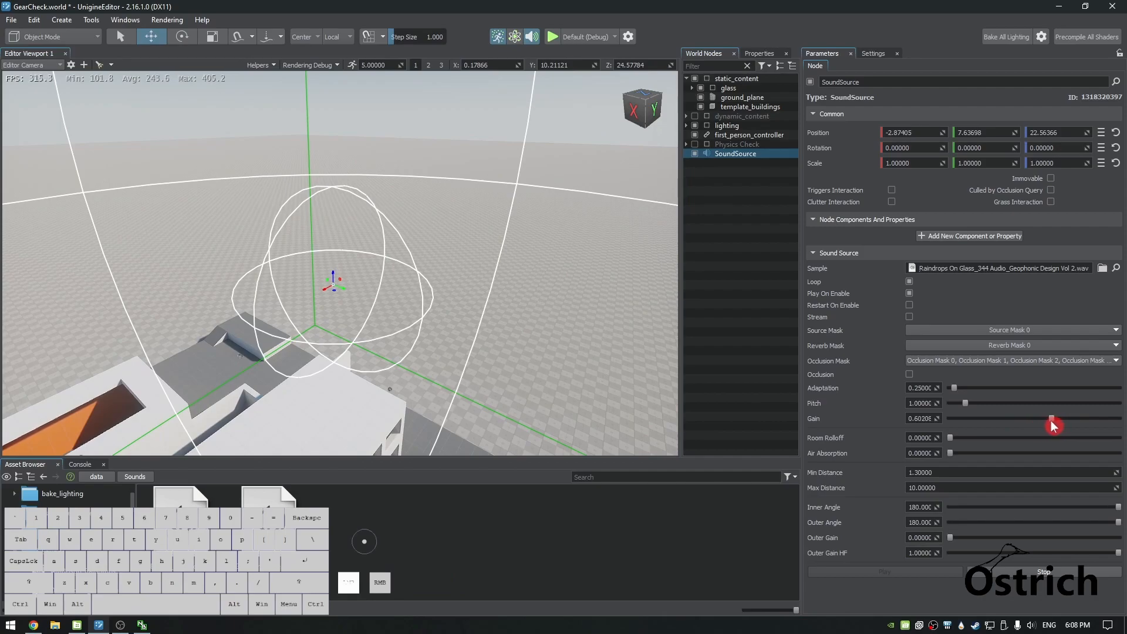
# Lower the sound source into the courtyard beside the building, to a Z position of about 3.0.
pyautogui.moveTo(419, 396); pyautogui.dragTo(357, 234, button='right')
pyautogui.hotkey('shift', 'q')
pyautogui.moveTo(347, 197); pyautogui.dragTo(365, 516)
# Move the camera around the lowered sound source and the building to listen from different distances.
pyautogui.moveTo(512, 411); pyautogui.dragTo(505, 332, button='right')
pyautogui.press('d')
pyautogui.press('w')
pyautogui.hotkey('shift', 'w')
pyautogui.press('a')
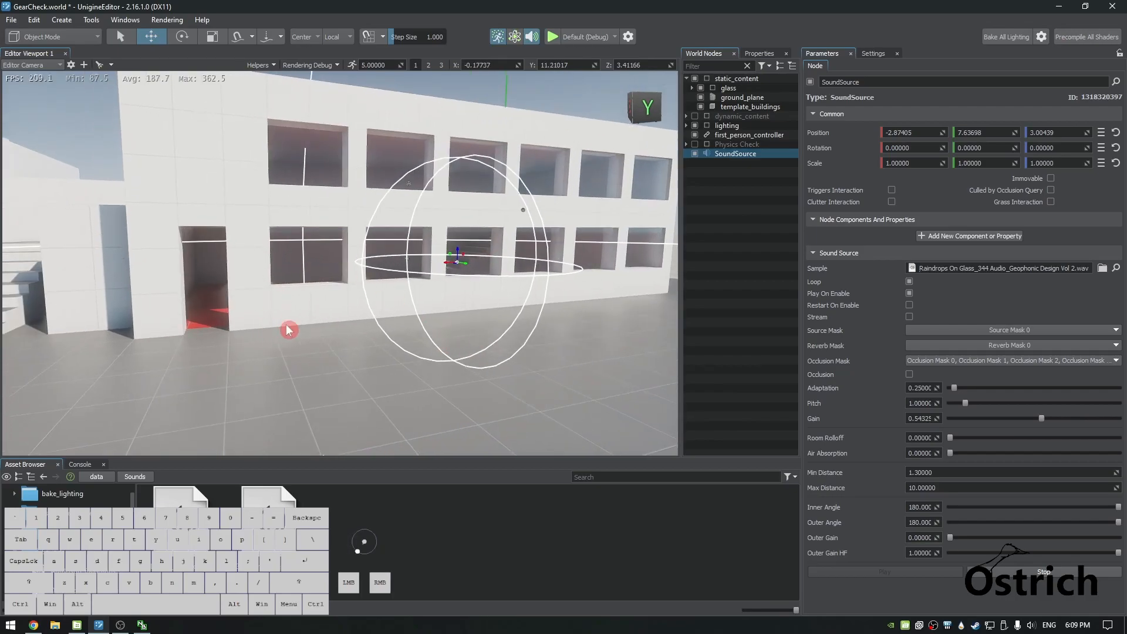
pyautogui.moveTo(261, 344); pyautogui.dragTo(79, 366, button='right')
pyautogui.press('w')
pyautogui.press('d')
pyautogui.press('shift')
pyautogui.press('w')
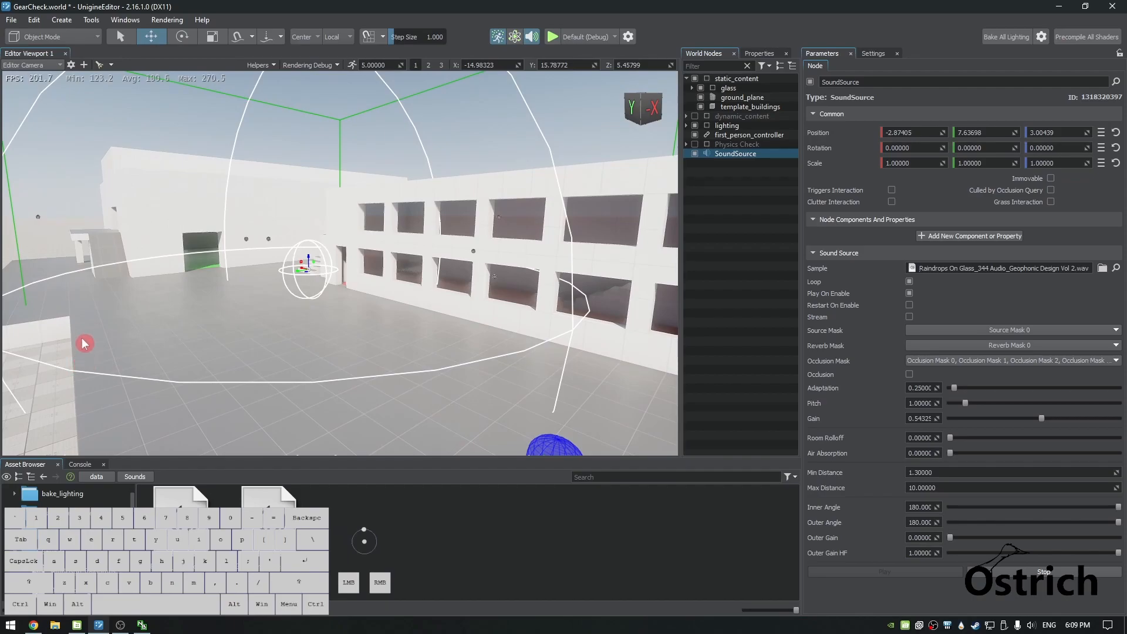
pyautogui.click(33, 625)
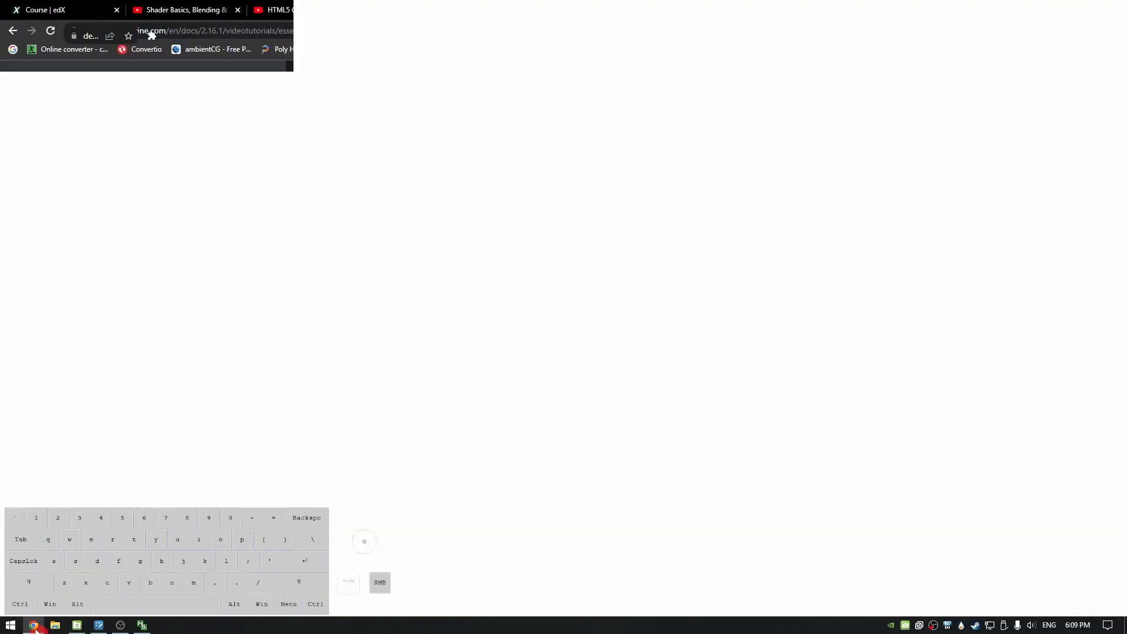
pyautogui.click(34, 626)
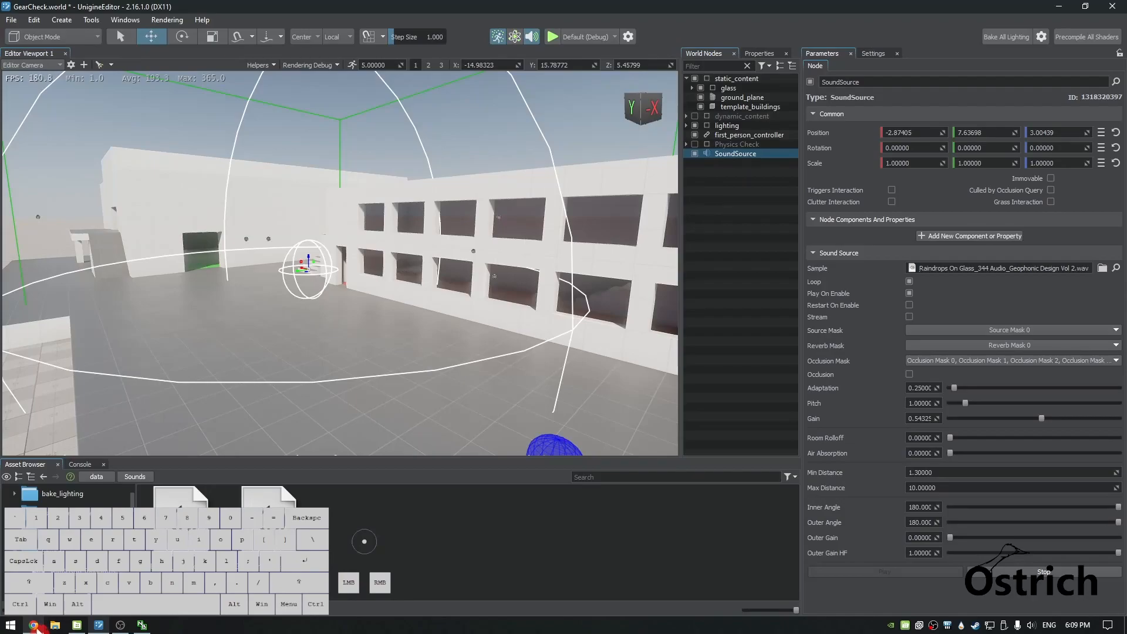
# Assign the Cinematic Hit 2 sound as the source's sample and reduce its max distance to about 3.1.
pyautogui.moveTo(522, 302); pyautogui.dragTo(368, 395, button='right')
pyautogui.press('w')
pyautogui.press('s')
pyautogui.moveTo(269, 496); pyautogui.dragTo(934, 270)
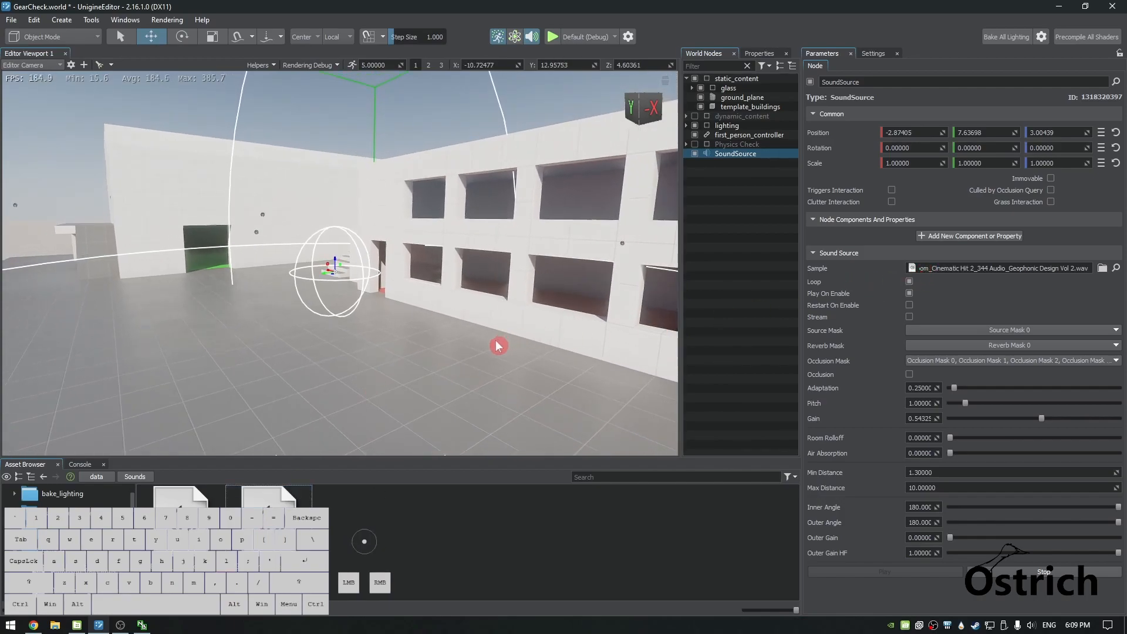
pyautogui.scroll(-5, 414, 352)
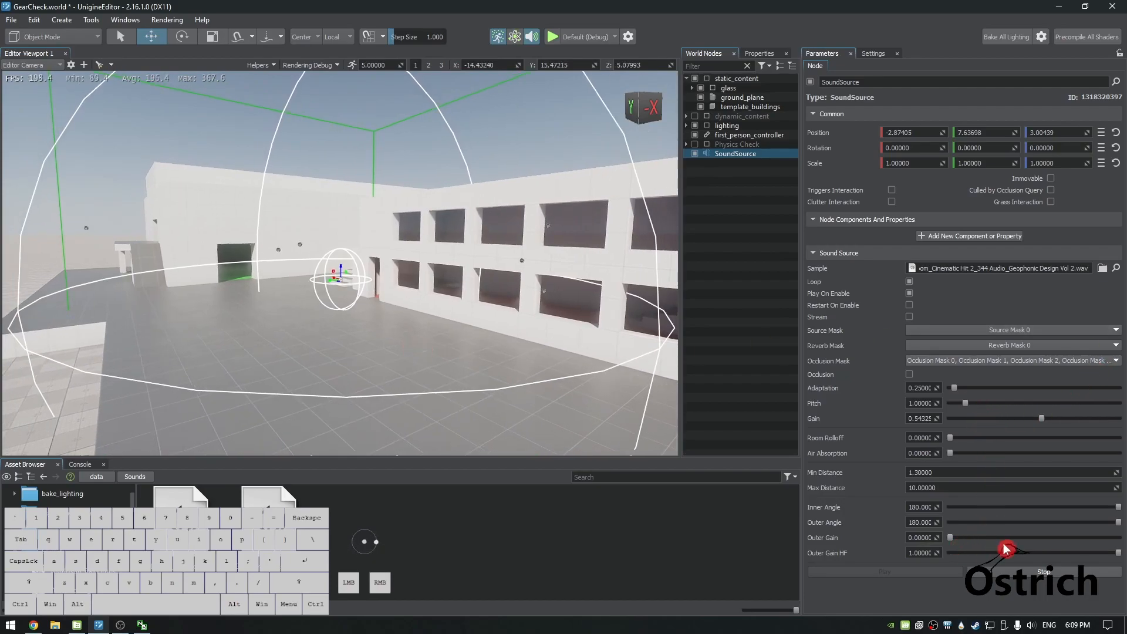
pyautogui.moveTo(1116, 492); pyautogui.dragTo(713, 599)
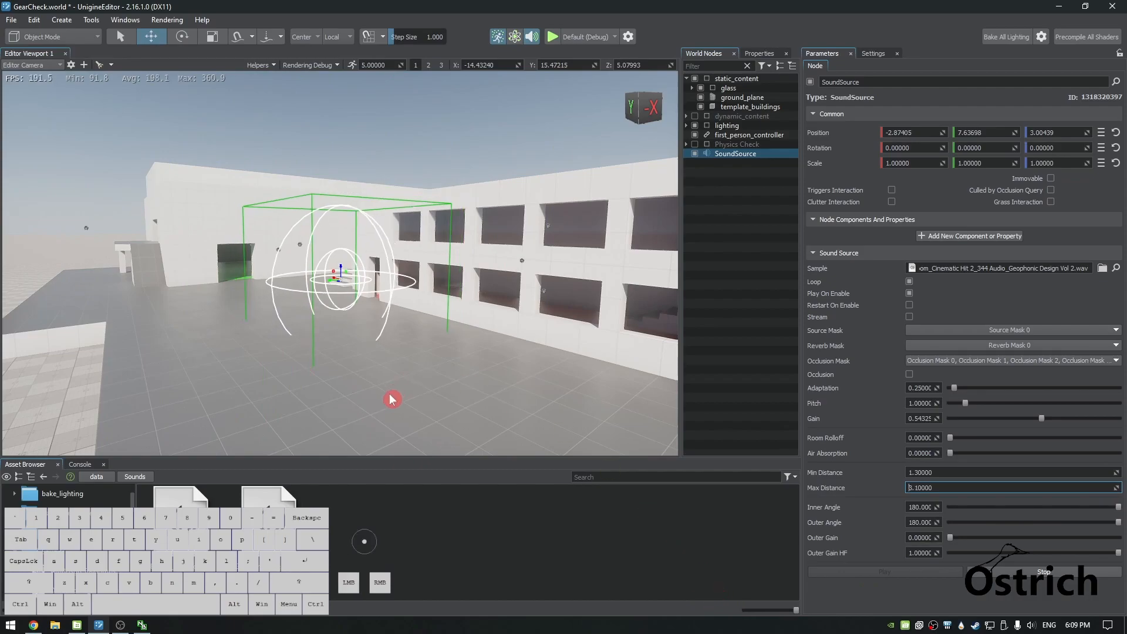
# Create a second sound source in the courtyard and copy the first source's position onto it.
pyautogui.rightClick(419, 379)
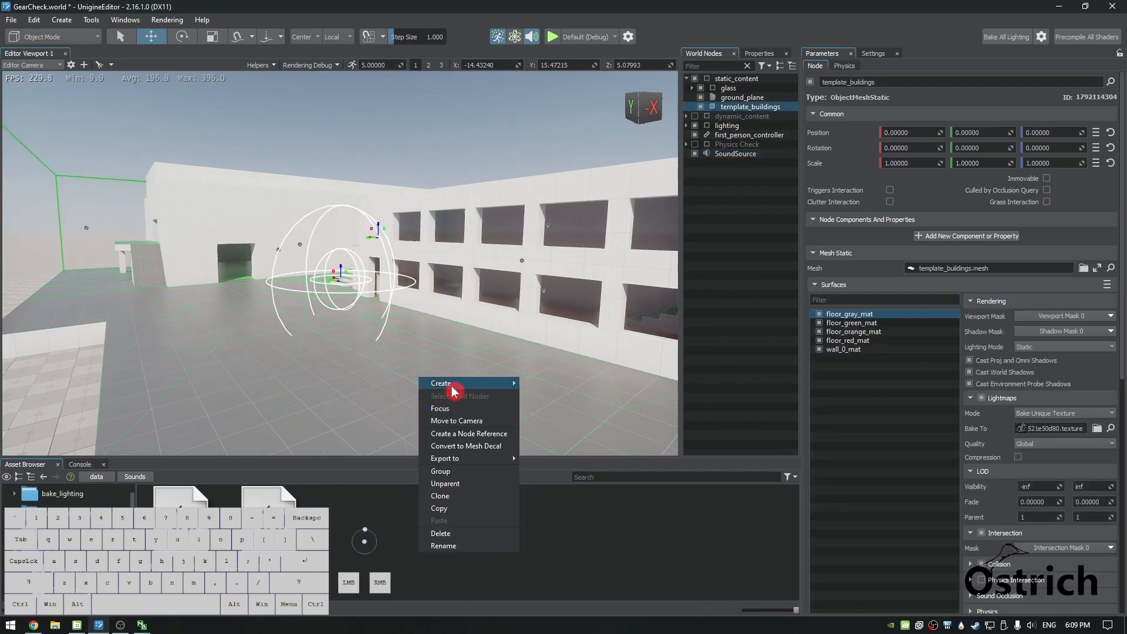
pyautogui.moveTo(453, 390)
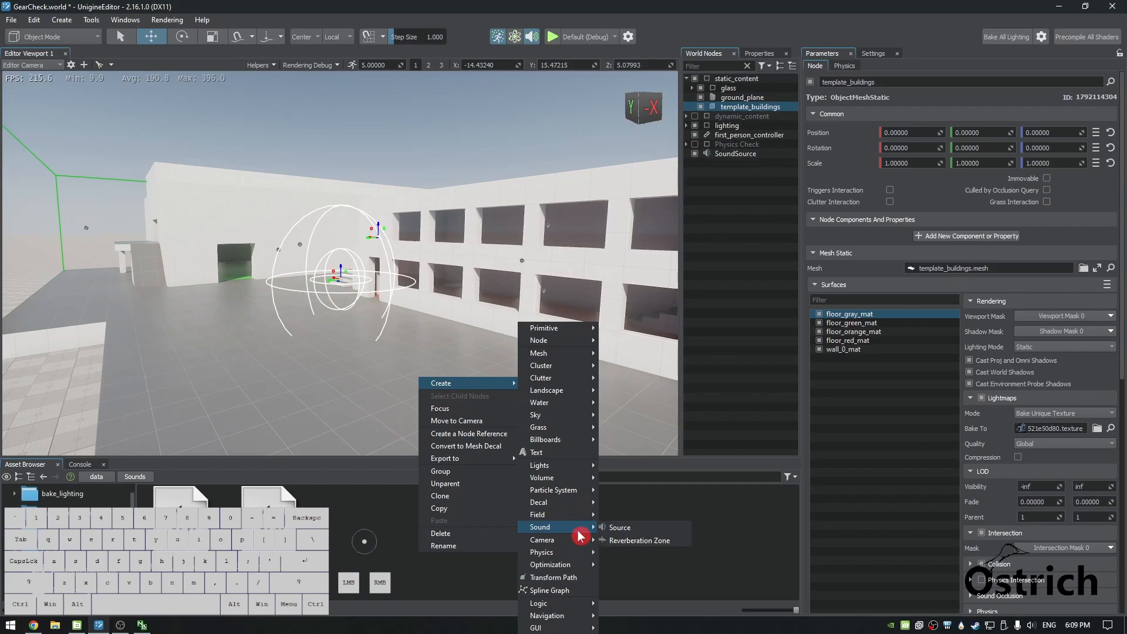
pyautogui.click(617, 527)
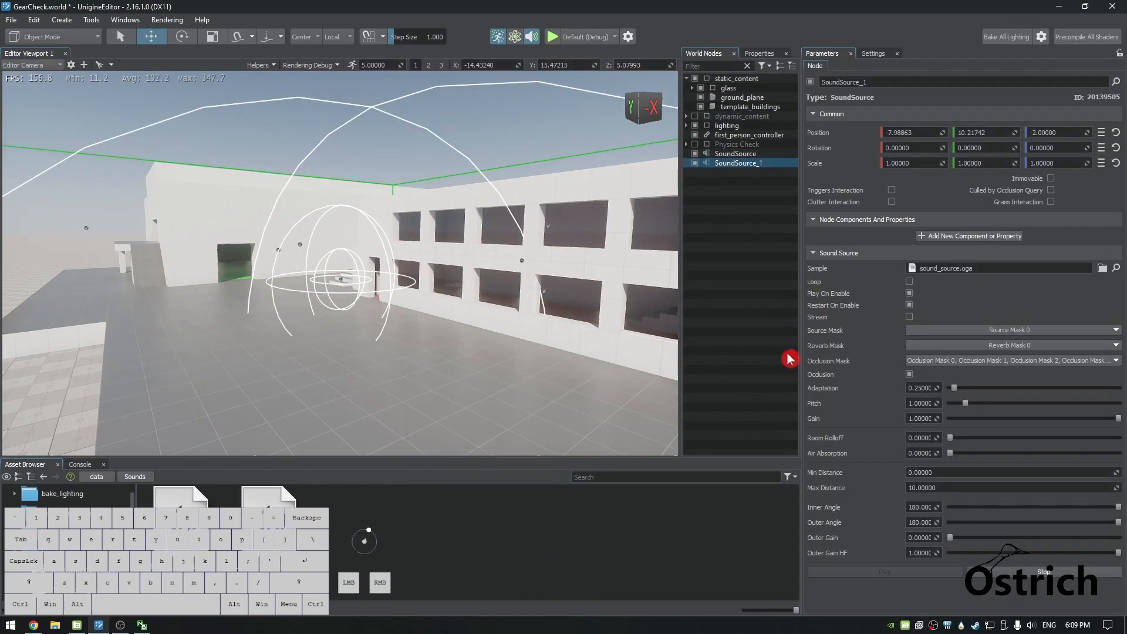
pyautogui.click(736, 154)
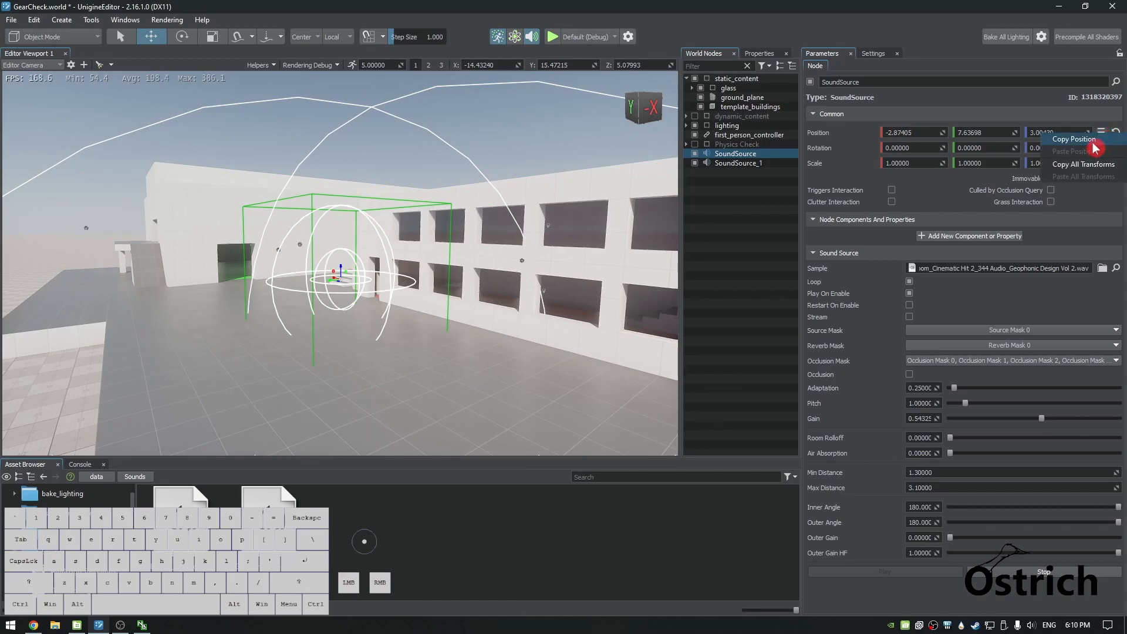
pyautogui.click(732, 163)
pyautogui.click(1101, 132)
pyautogui.click(1080, 157)
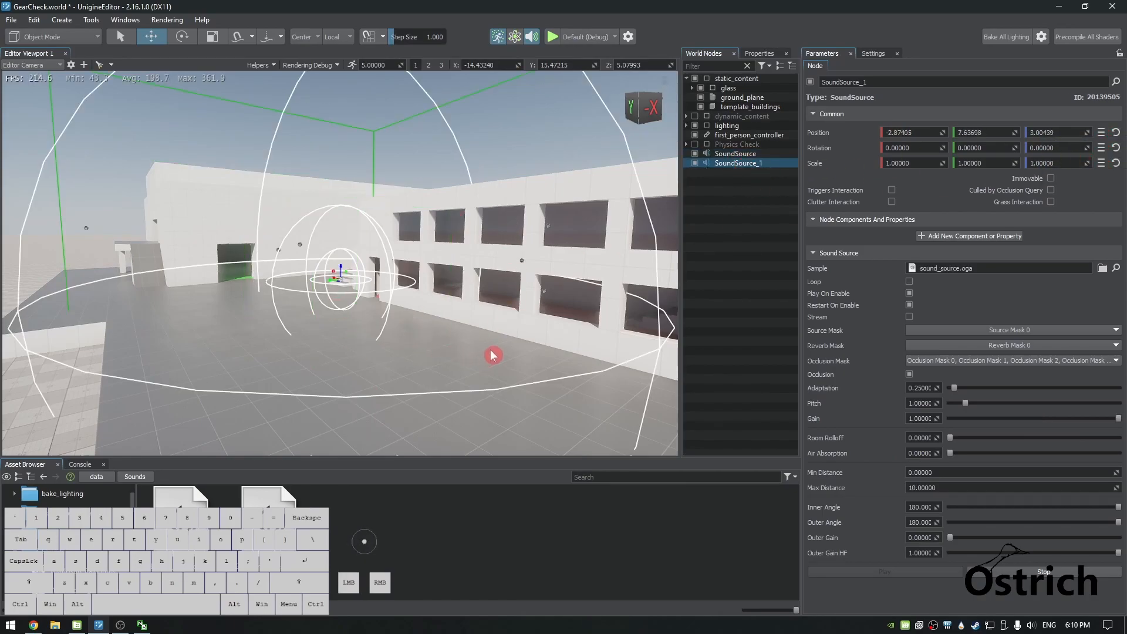
# Set the second sound source's max distance to inf and enable looping for it.
pyautogui.click(969, 487)
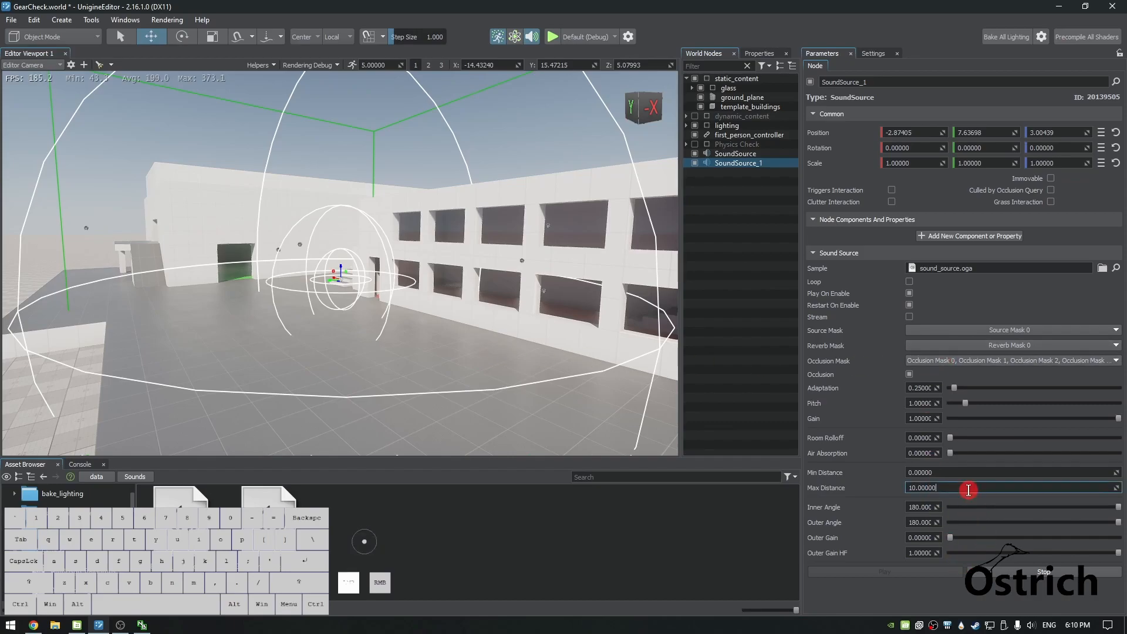
pyautogui.write('inf')
pyautogui.press('Return')
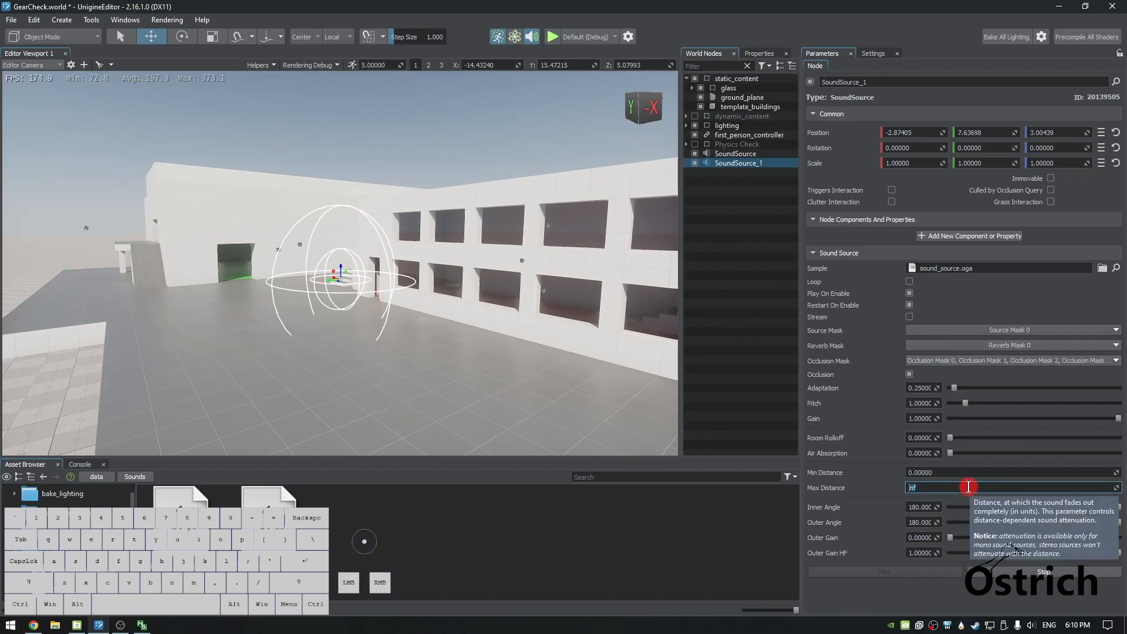
pyautogui.click(935, 301)
pyautogui.click(909, 291)
# Restart the second source's playback, assign it the Raindrops On Glass sample and set its gain to about 0.36.
pyautogui.click(1034, 573)
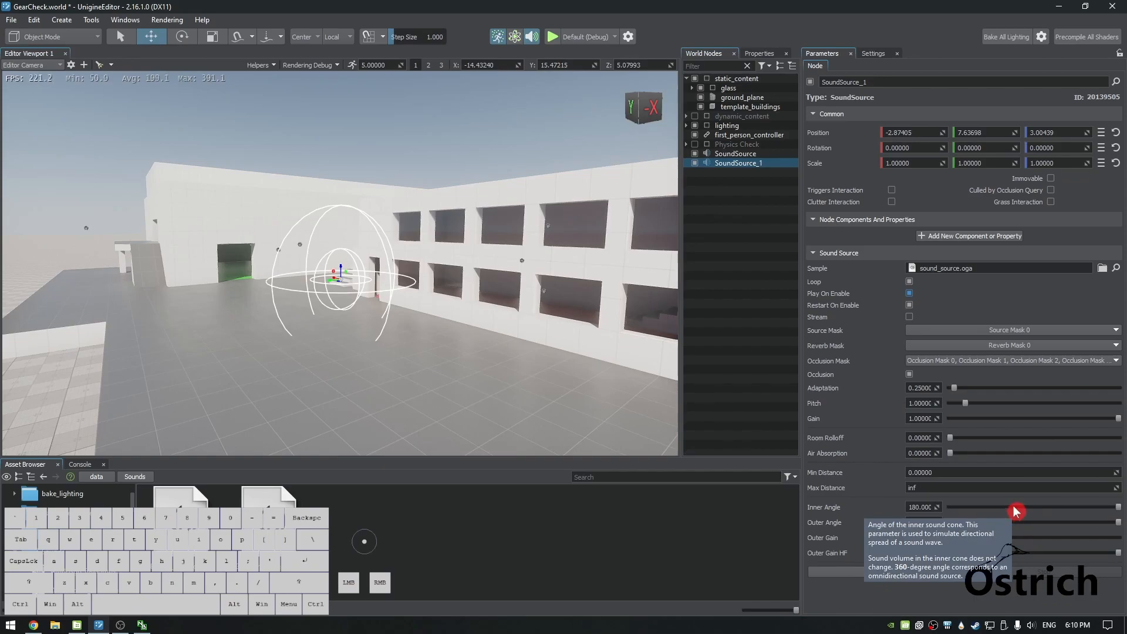
pyautogui.click(1054, 418)
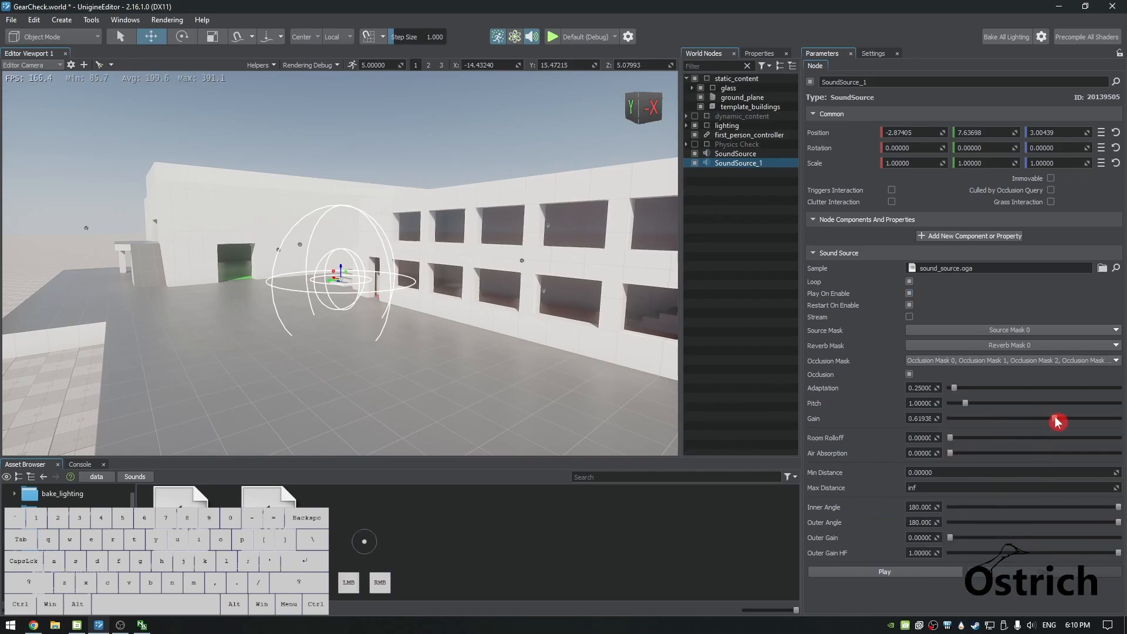
pyautogui.click(884, 572)
pyautogui.moveTo(181, 500); pyautogui.dragTo(960, 270)
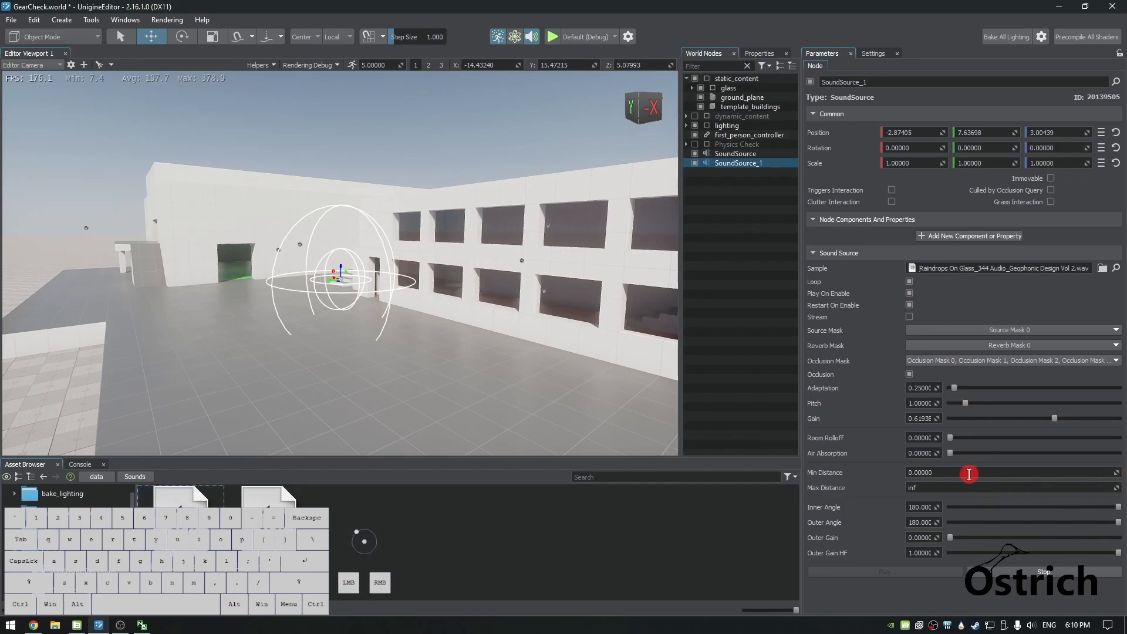
pyautogui.moveTo(1000, 418); pyautogui.dragTo(1014, 418)
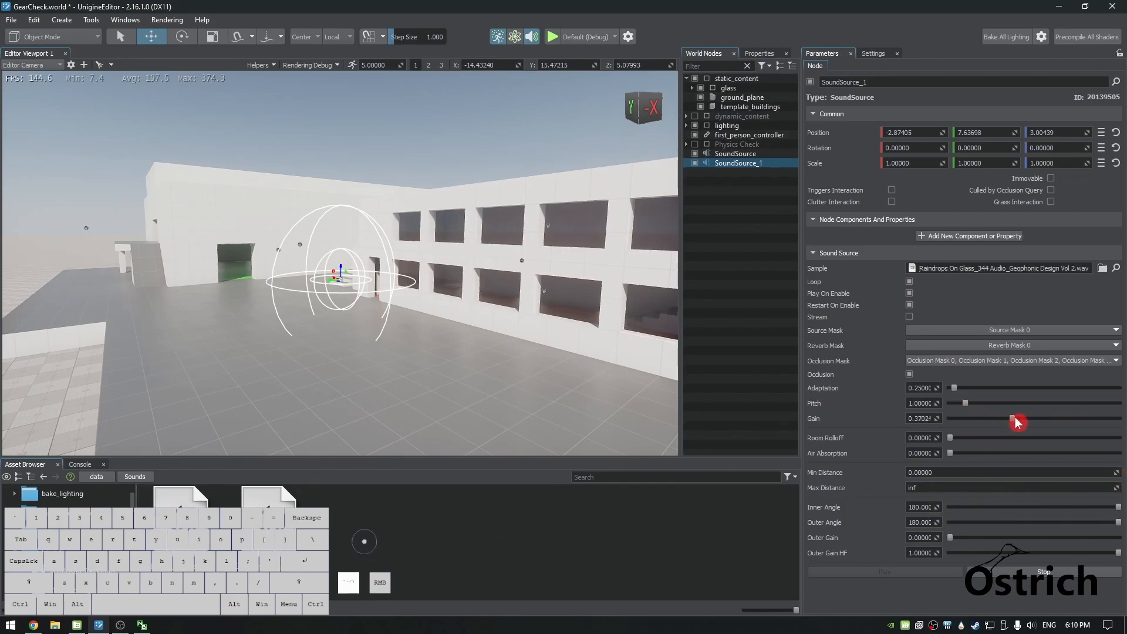
# Move the camera toward and away from the two overlapping sources to listen to how they mix.
pyautogui.press('w')
pyautogui.moveTo(283, 311); pyautogui.dragTo(310, 319, button='right')
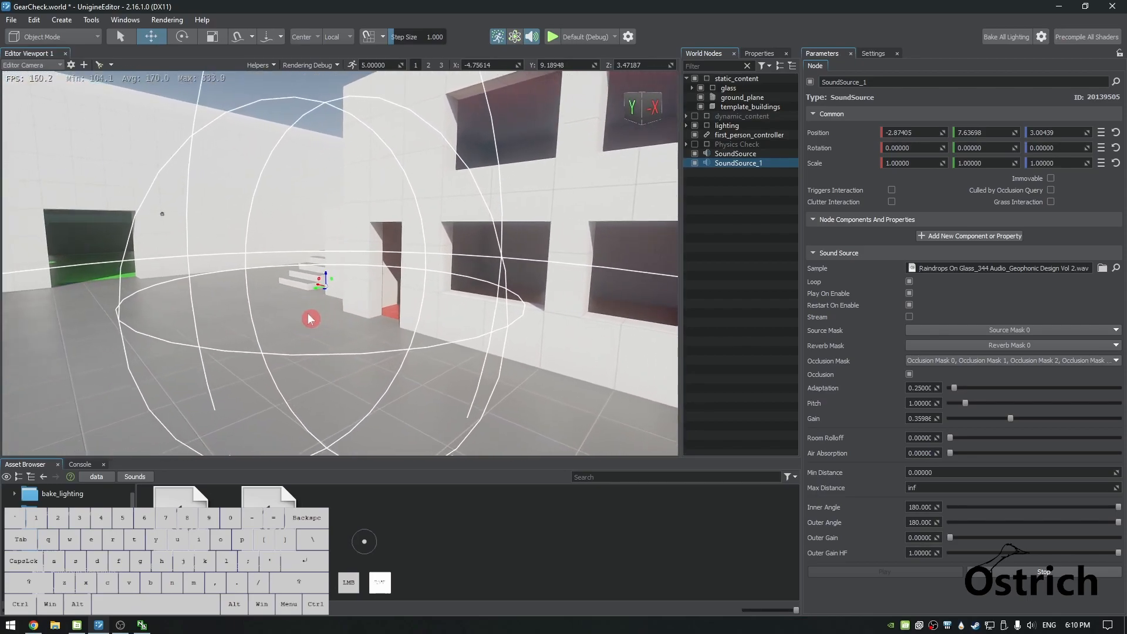
pyautogui.press('s')
pyautogui.moveTo(415, 320); pyautogui.dragTo(376, 331, button='right')
pyautogui.press('d')
pyautogui.press('s')
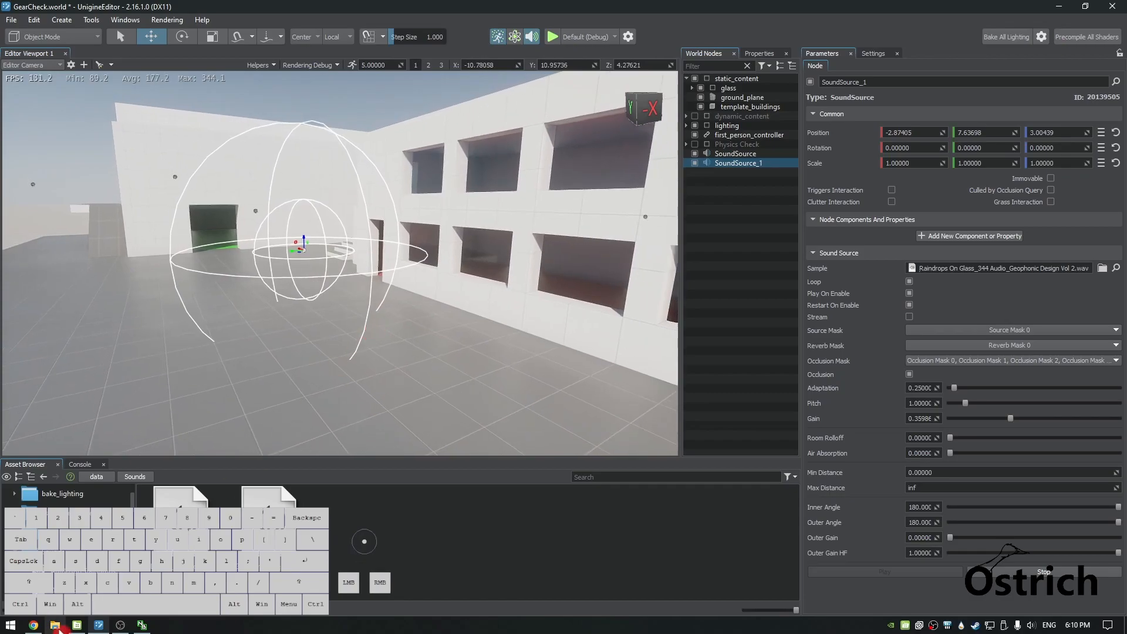
# Switch to File Explorer and check the sounds in the desktop folder 344 Audio - Geophonic Design Vol. 2.
pyautogui.click(54, 625)
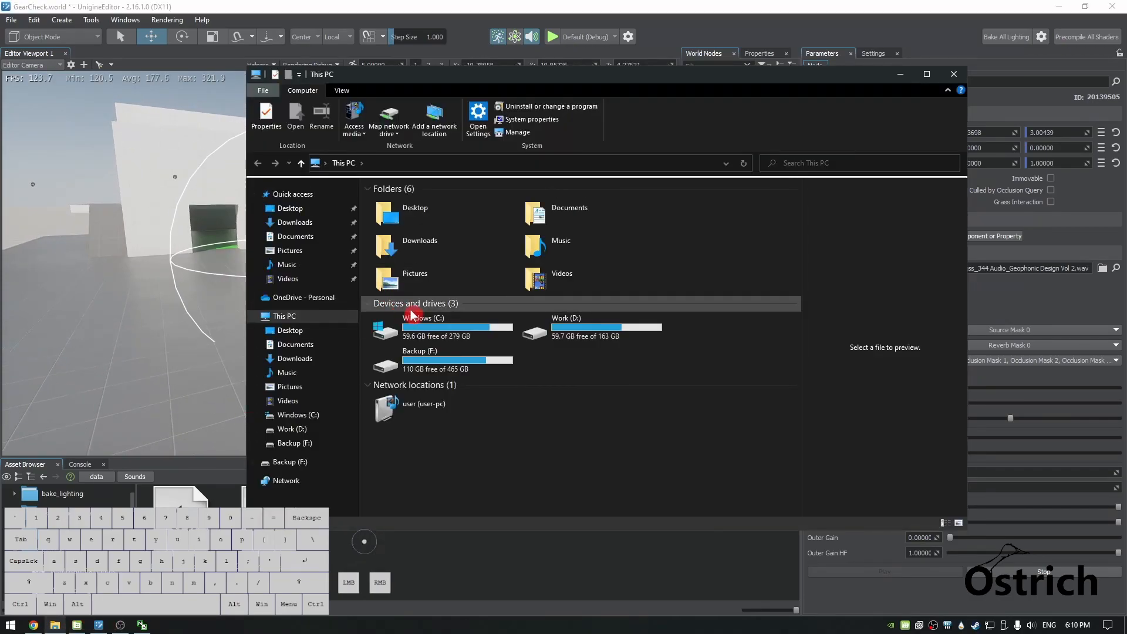
pyautogui.doubleClick(393, 216)
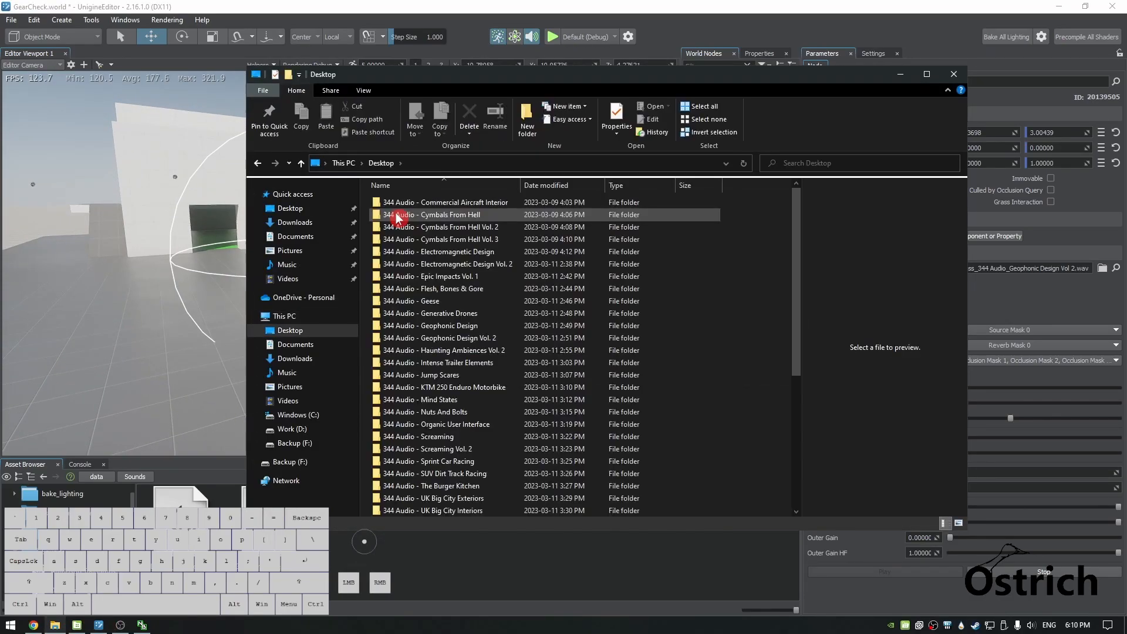
pyautogui.click(437, 340)
pyautogui.doubleClick(437, 340)
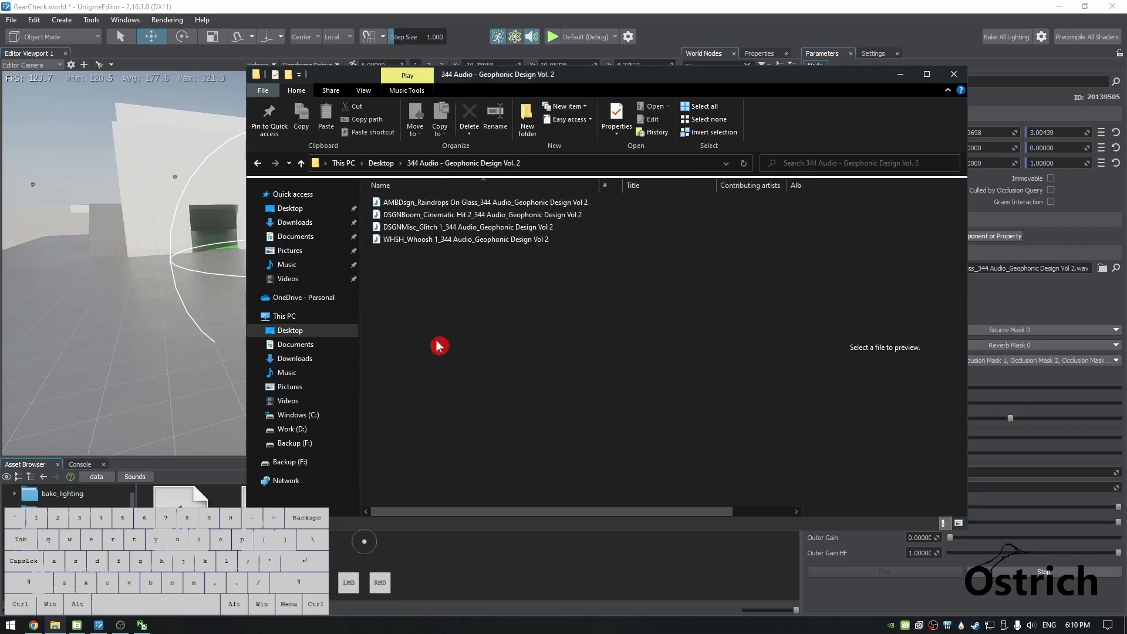
pyautogui.click(383, 163)
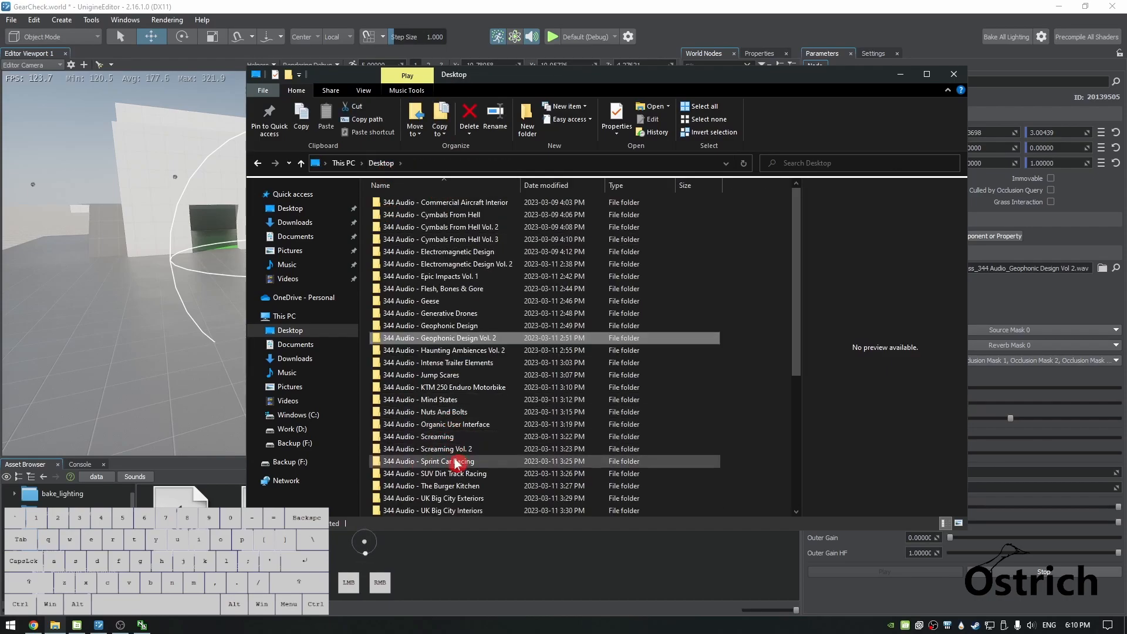
# Import Interior Ambiance Of A Moving Bus from the desktop folder 344 Audio - UK Traffic & Vehicles into the project's Sounds folder.
pyautogui.scroll(-1, 460, 463)
pyautogui.scroll(-4, 460, 464)
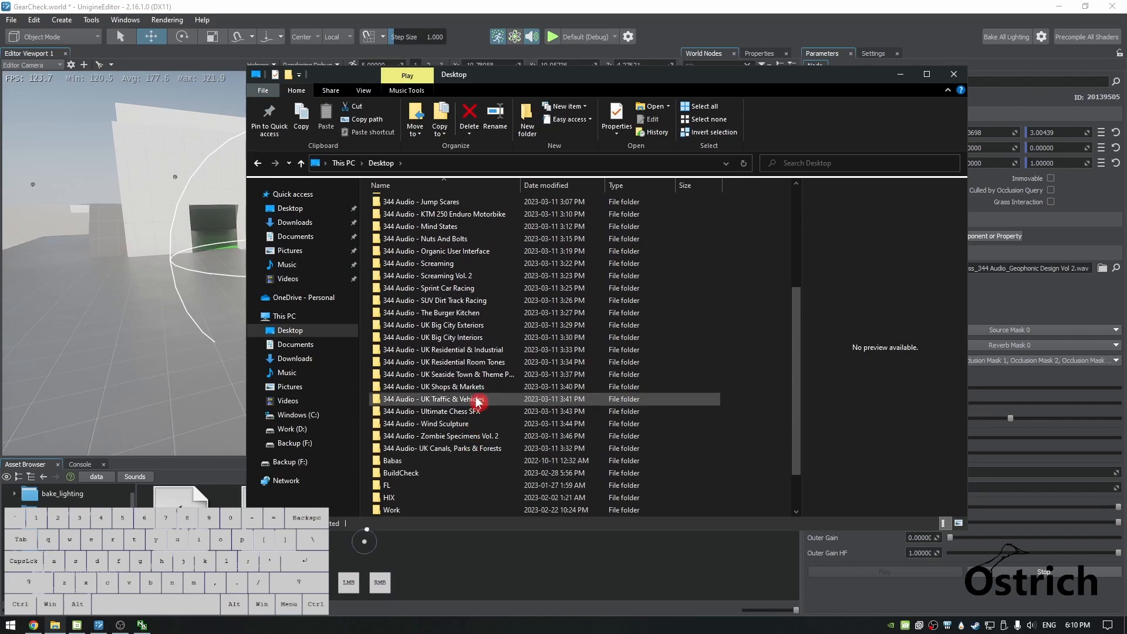
pyautogui.doubleClick(473, 399)
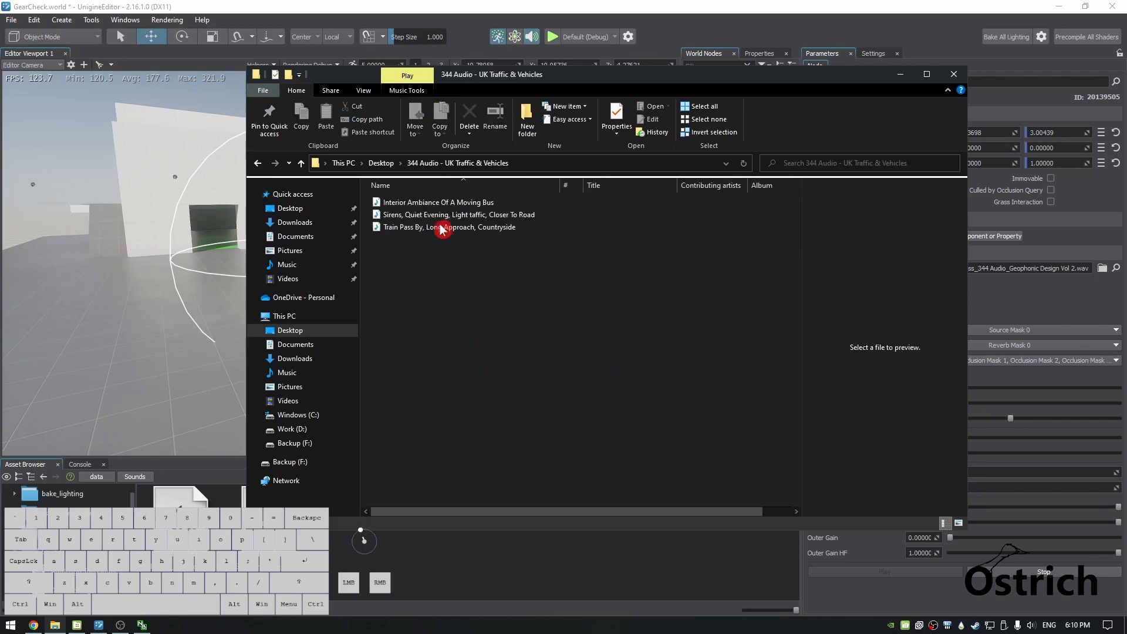
pyautogui.click(437, 203)
pyautogui.moveTo(470, 206); pyautogui.dragTo(428, 583)
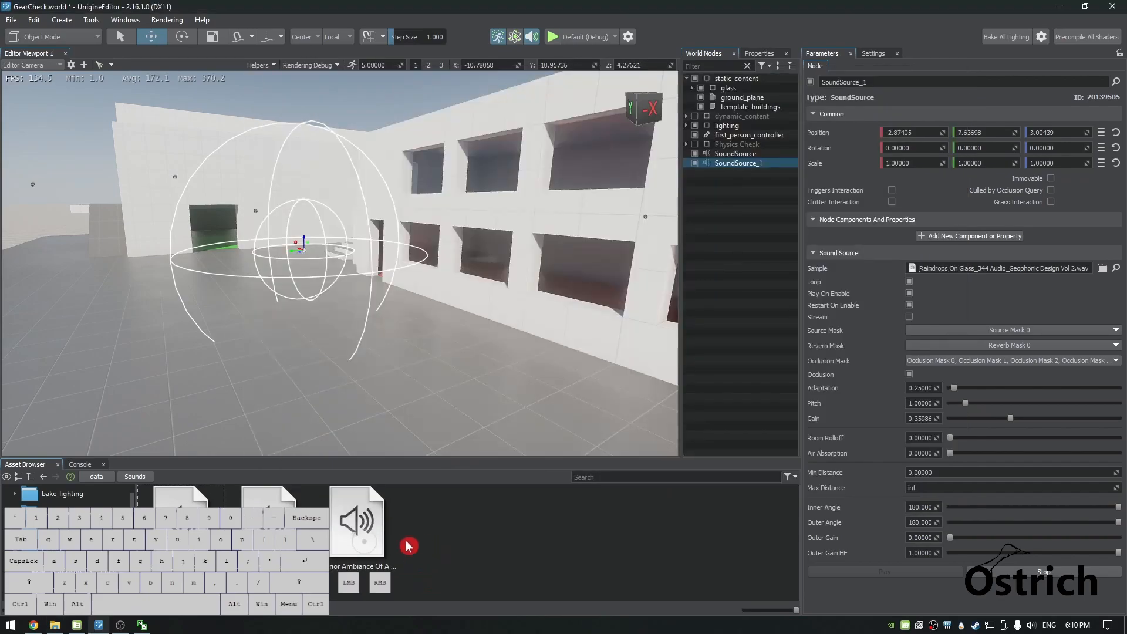
# Assign Interior Ambiance Of A Moving Bus.wav as the first sound source's sample.
pyautogui.click(750, 164)
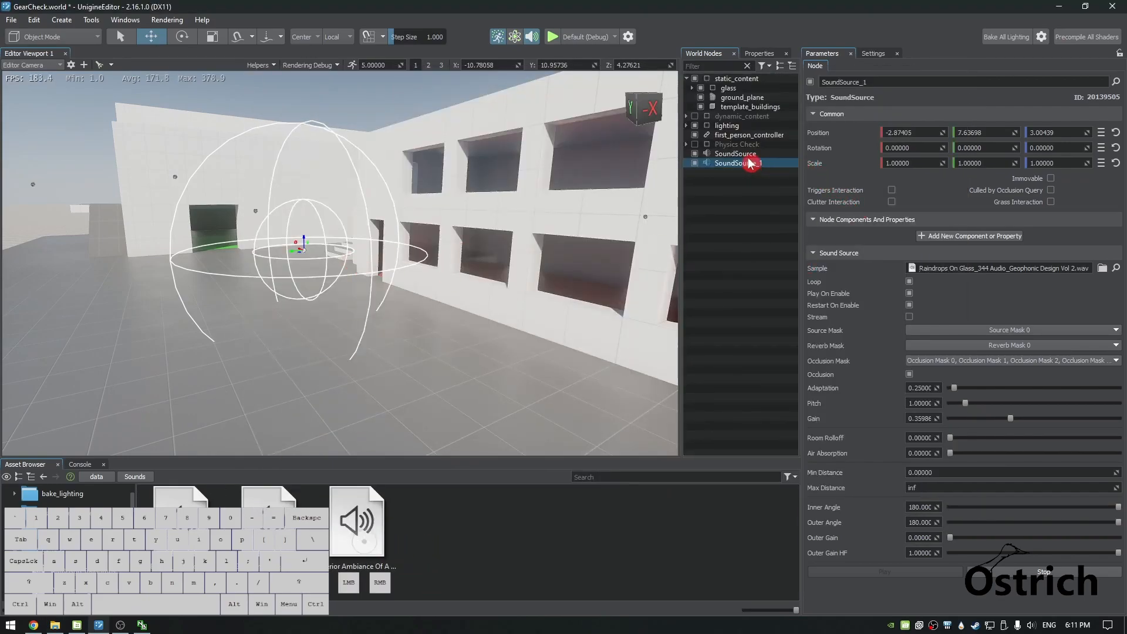
pyautogui.click(740, 154)
pyautogui.moveTo(347, 533); pyautogui.dragTo(939, 269)
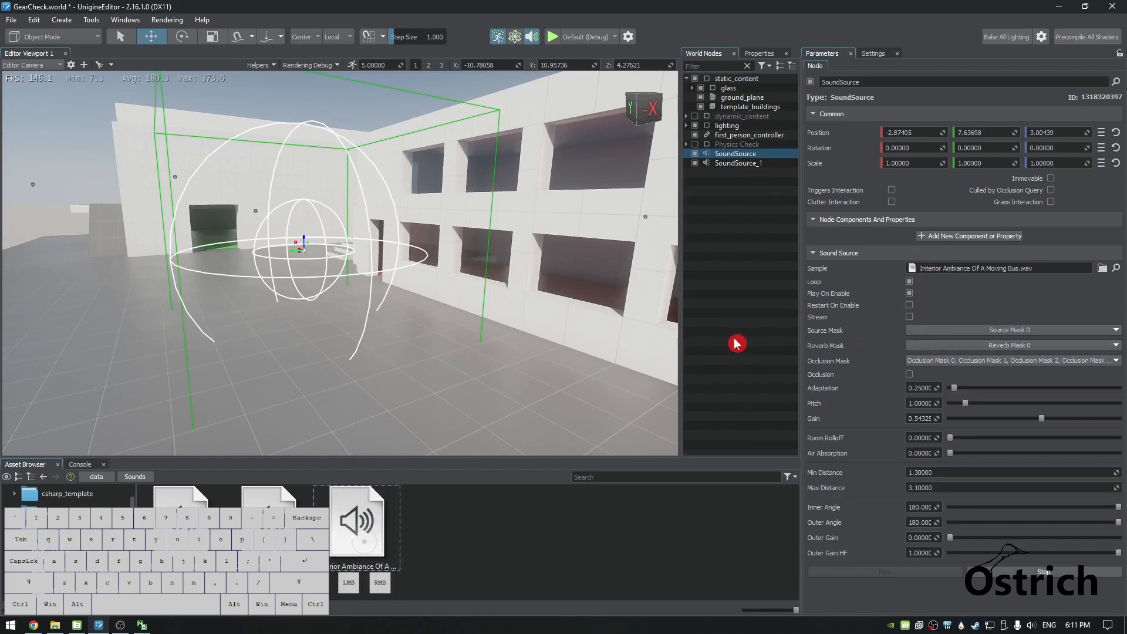
# Duplicate the first sound source and delete the copy.
pyautogui.hotkey('ctrl', 'd')
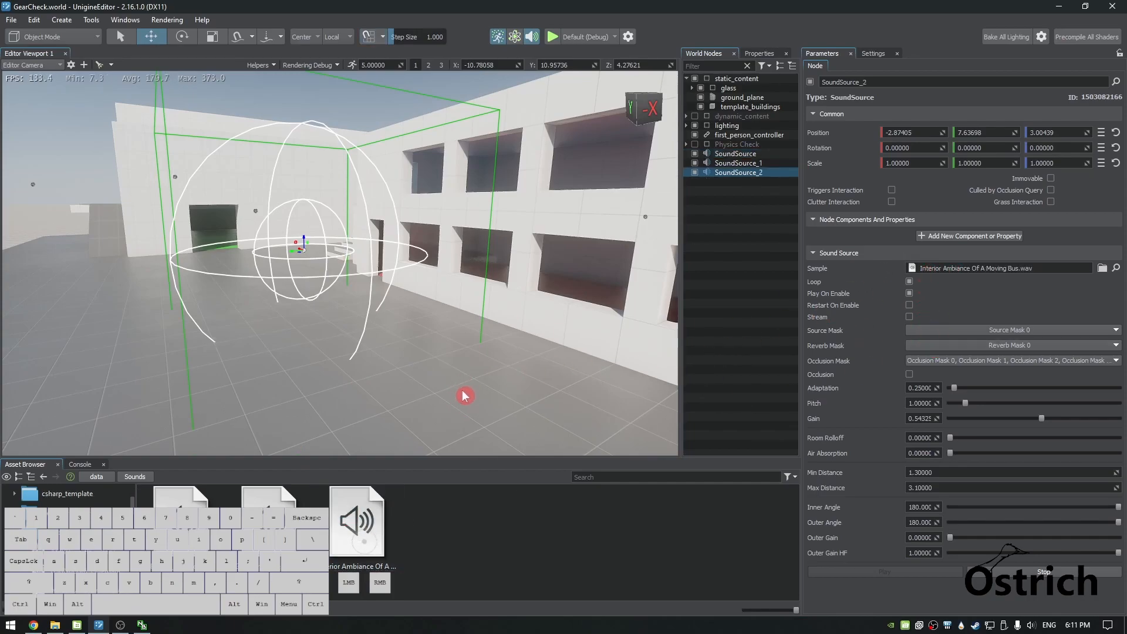
pyautogui.press('Delete')
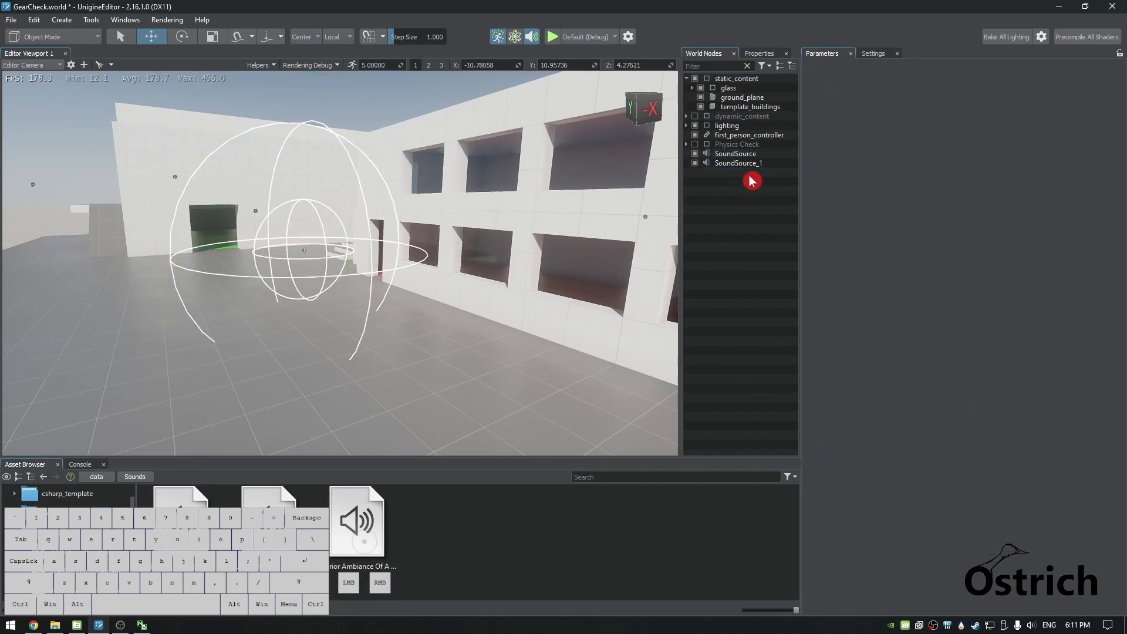
# Select both sound sources and stop their playback.
pyautogui.click(748, 167)
pyautogui.keyDown('shift'); pyautogui.click(738, 154); pyautogui.keyUp('shift')
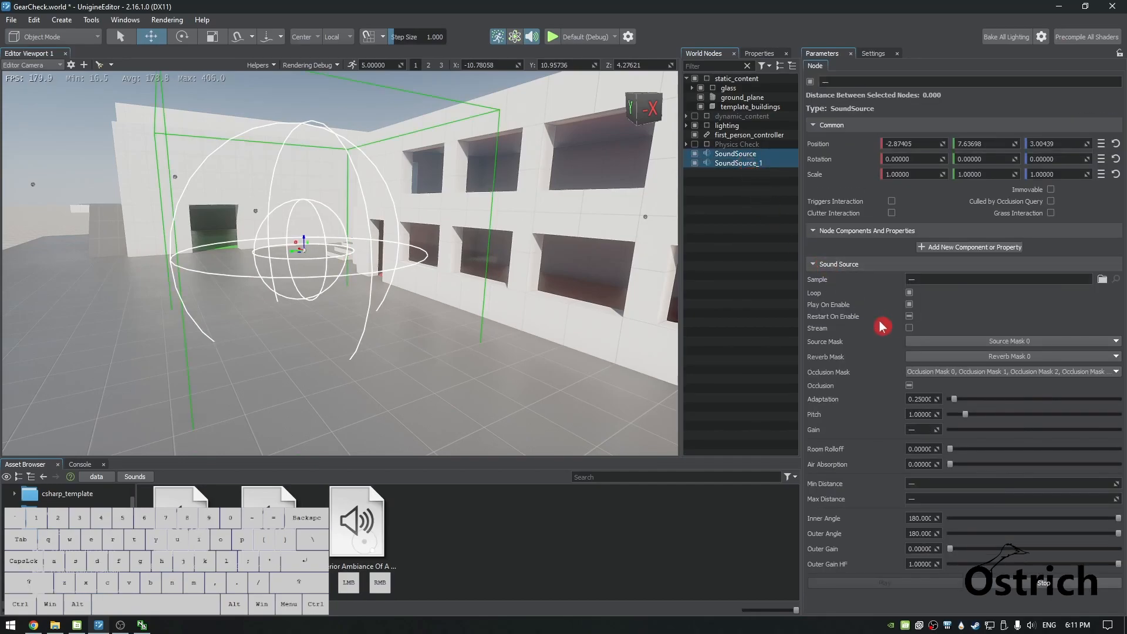
pyautogui.click(1008, 583)
pyautogui.moveTo(472, 388); pyautogui.dragTo(435, 395, button='right')
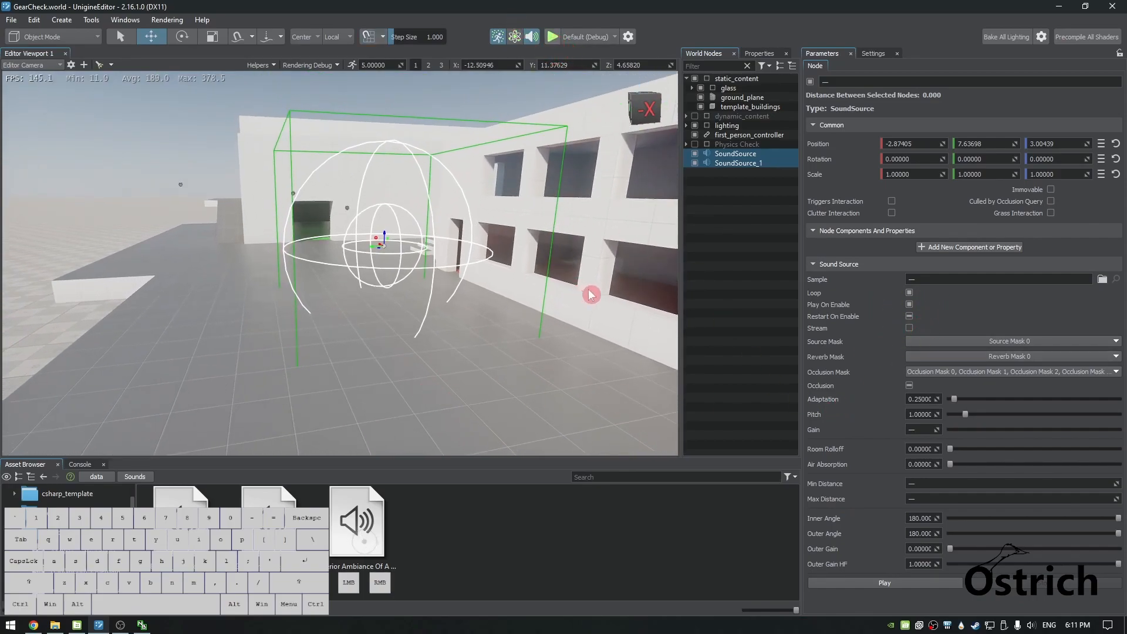
# Run the world and walk around the courtyard to listen to both sound sources, then close the running instance.
pyautogui.hotkey('ctrl', 'p')
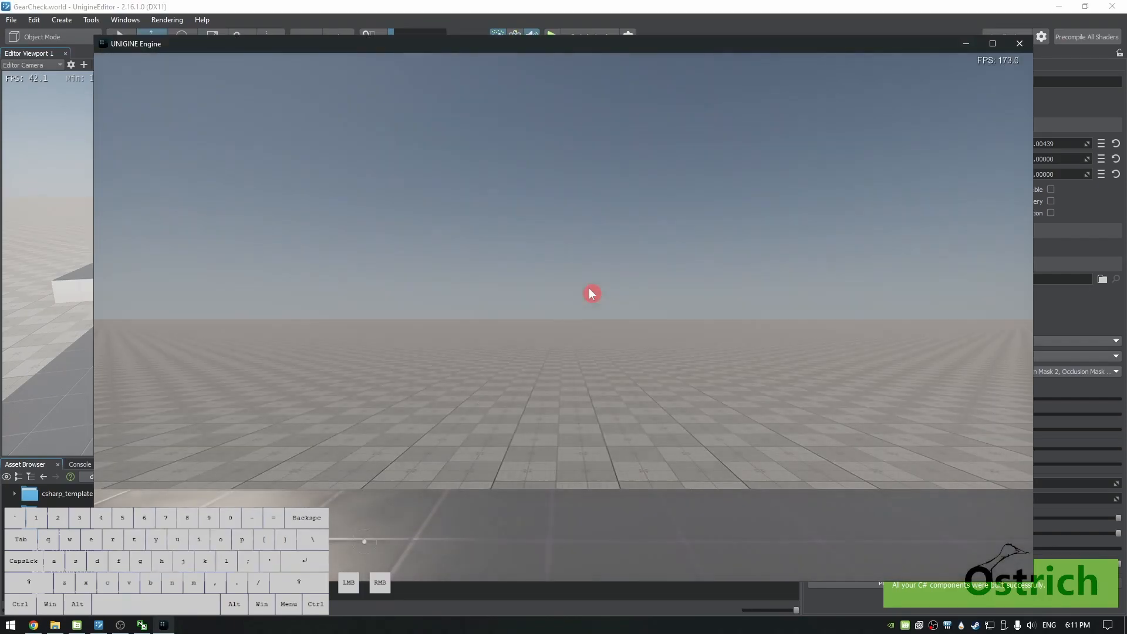
pyautogui.click(589, 287)
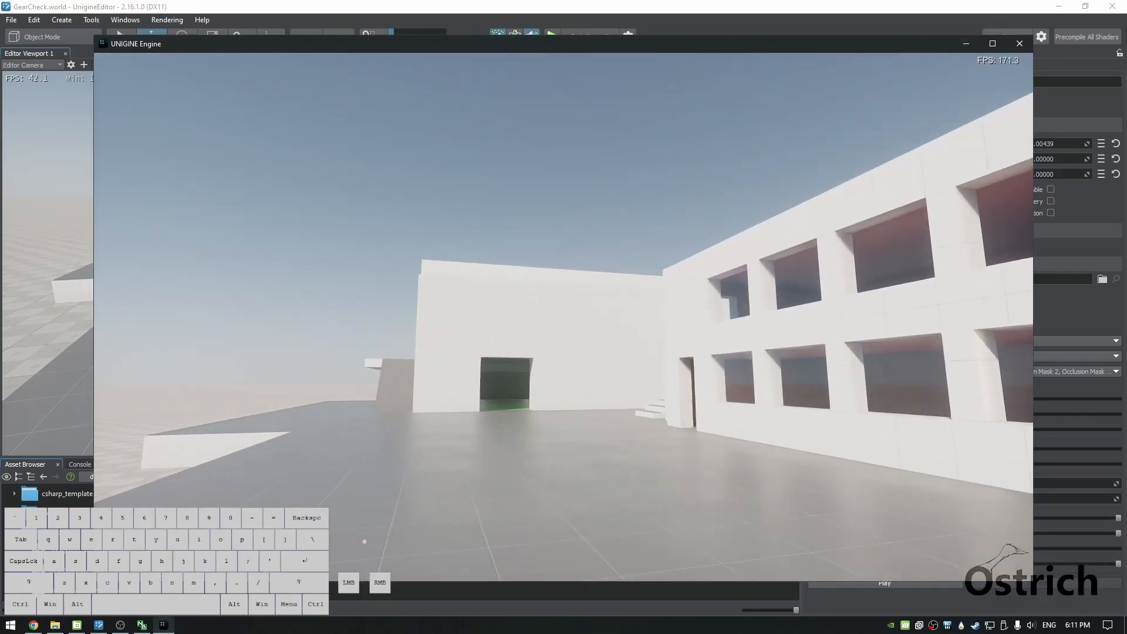
pyautogui.press('s')
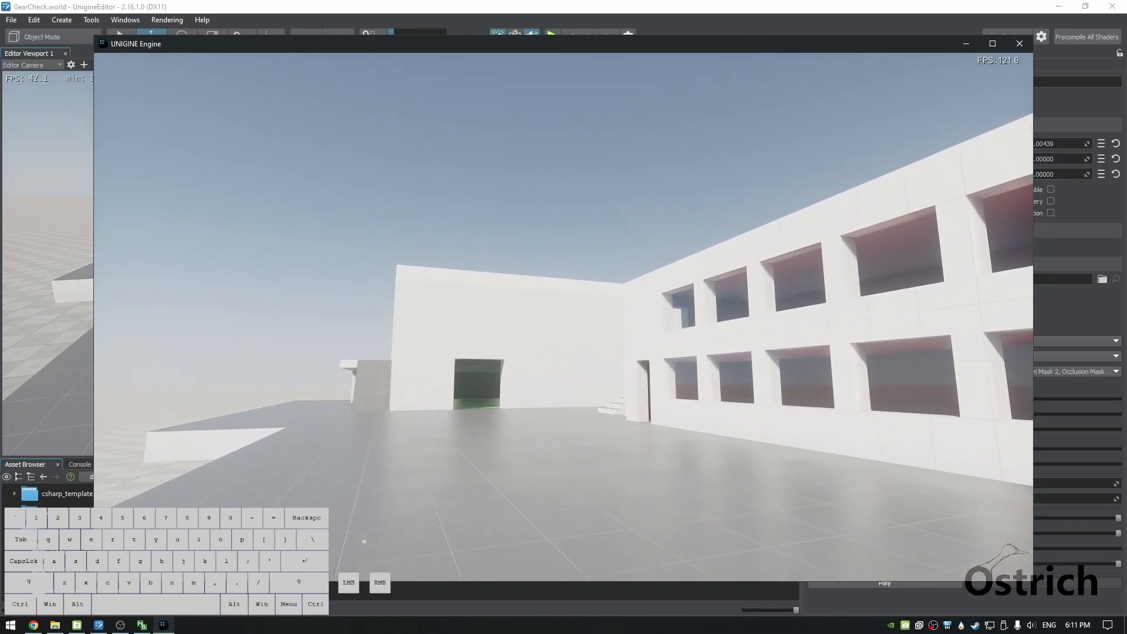
pyautogui.press('w')
pyautogui.press('a')
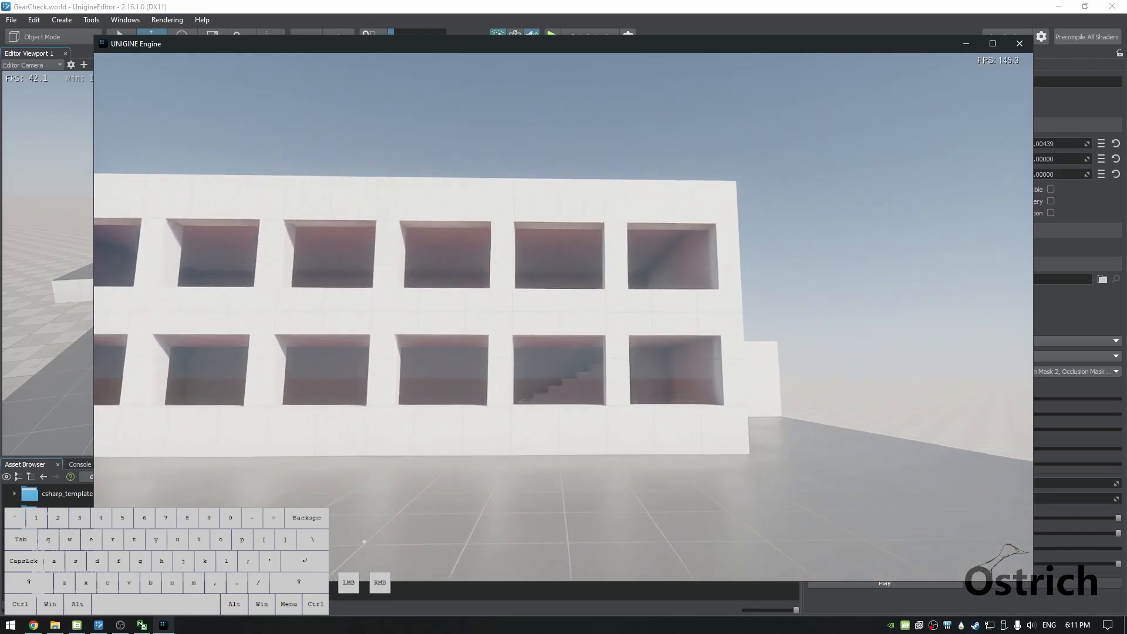
pyautogui.press('w')
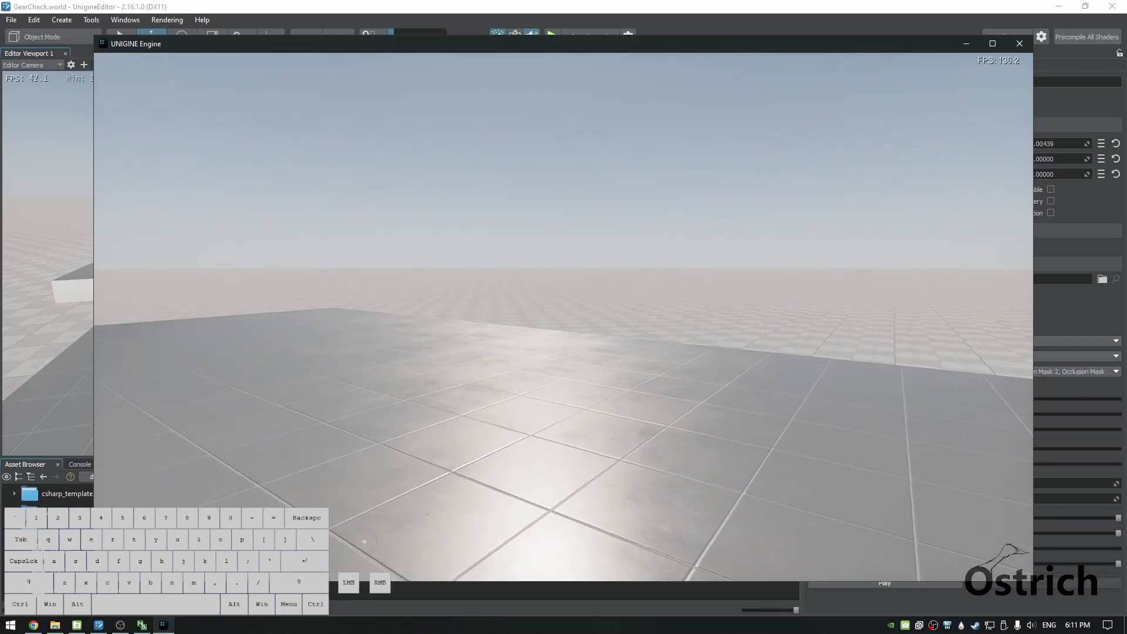
pyautogui.press('s')
pyautogui.press('s')
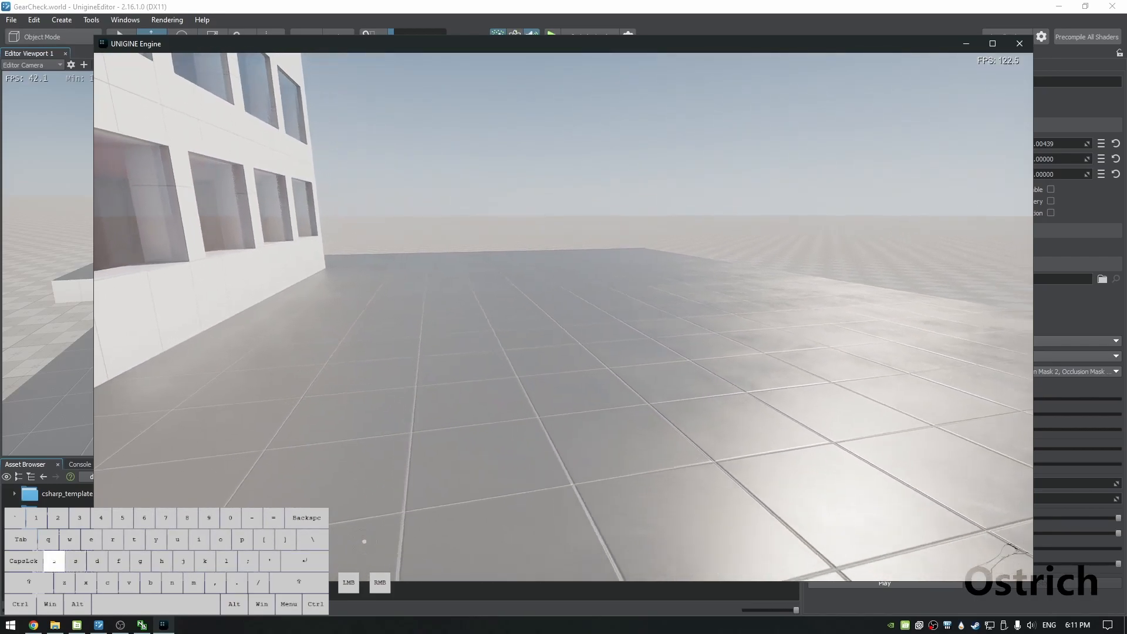
pyautogui.press('w')
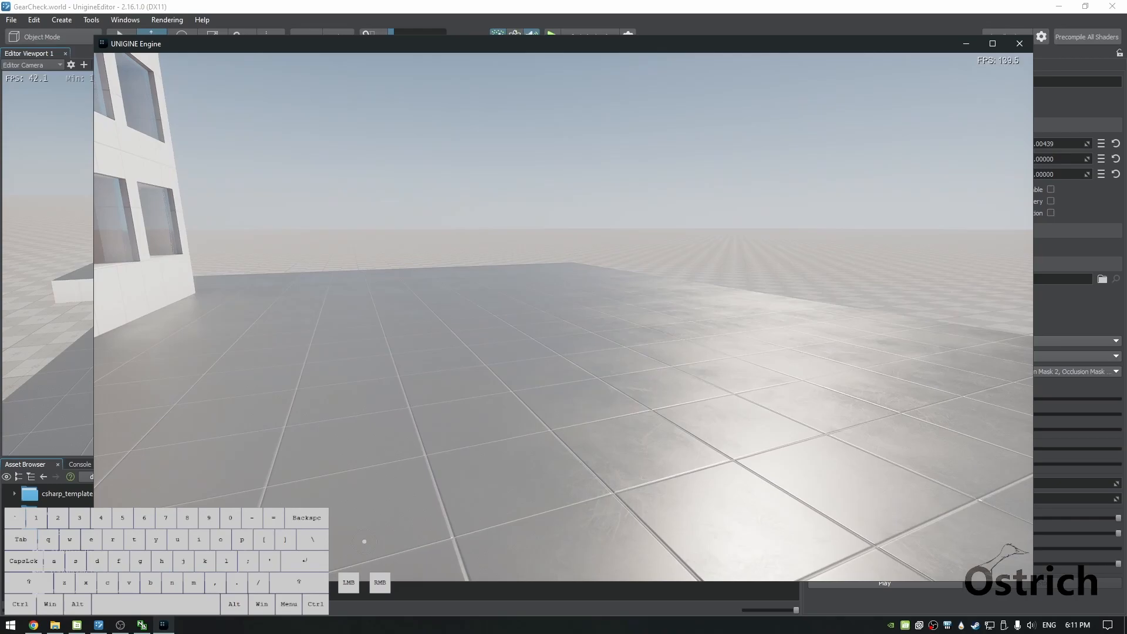
pyautogui.click(1018, 44)
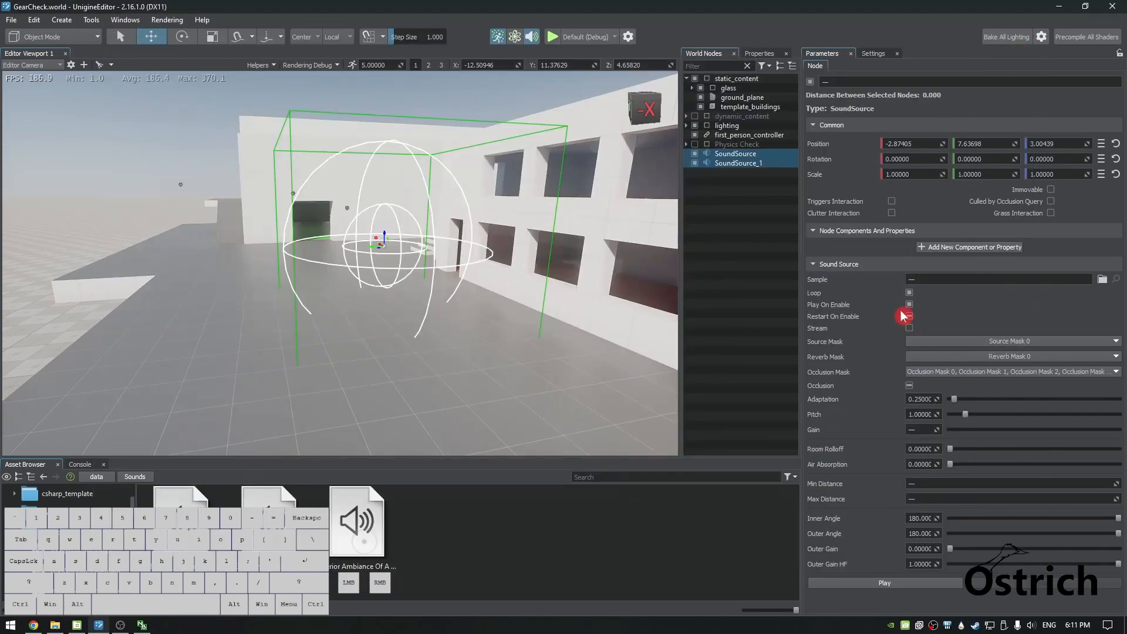
# Disable the second sound source and create a box primitive as a child of the first sound source.
pyautogui.click(718, 164)
pyautogui.click(696, 154)
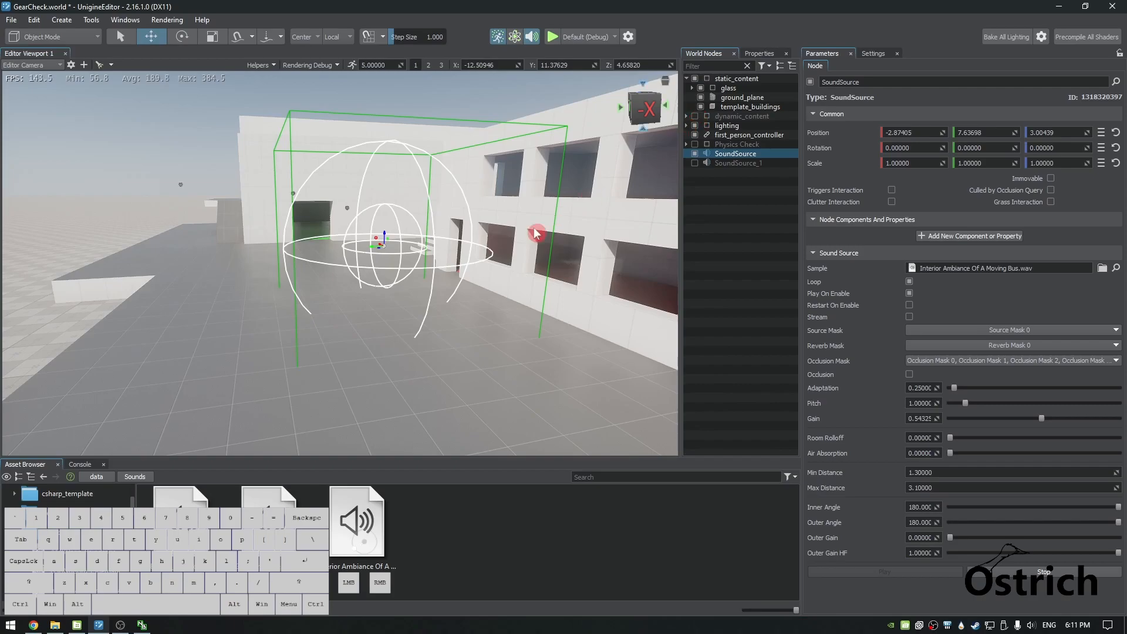
pyautogui.rightClick(728, 155)
pyautogui.moveTo(763, 162)
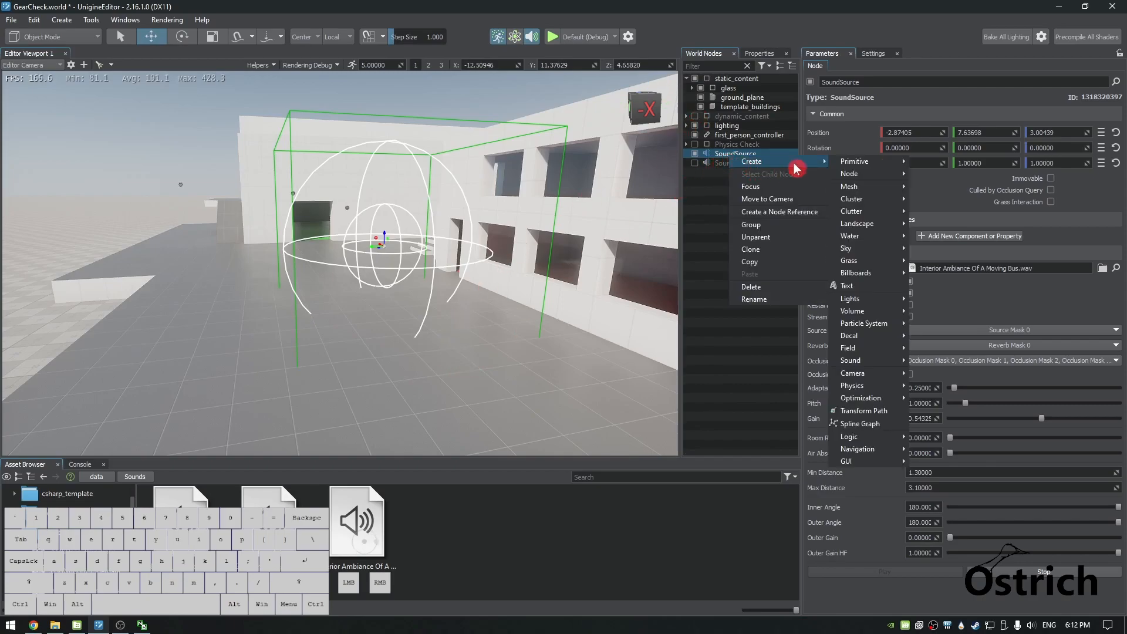
pyautogui.moveTo(863, 173)
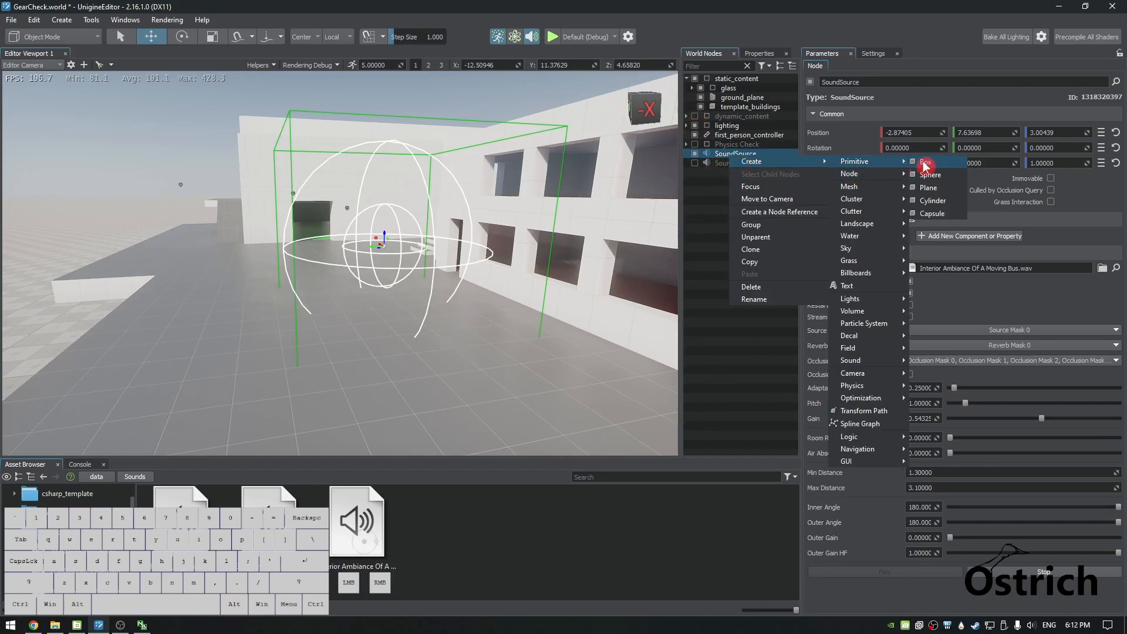
pyautogui.click(925, 161)
pyautogui.click(611, 334)
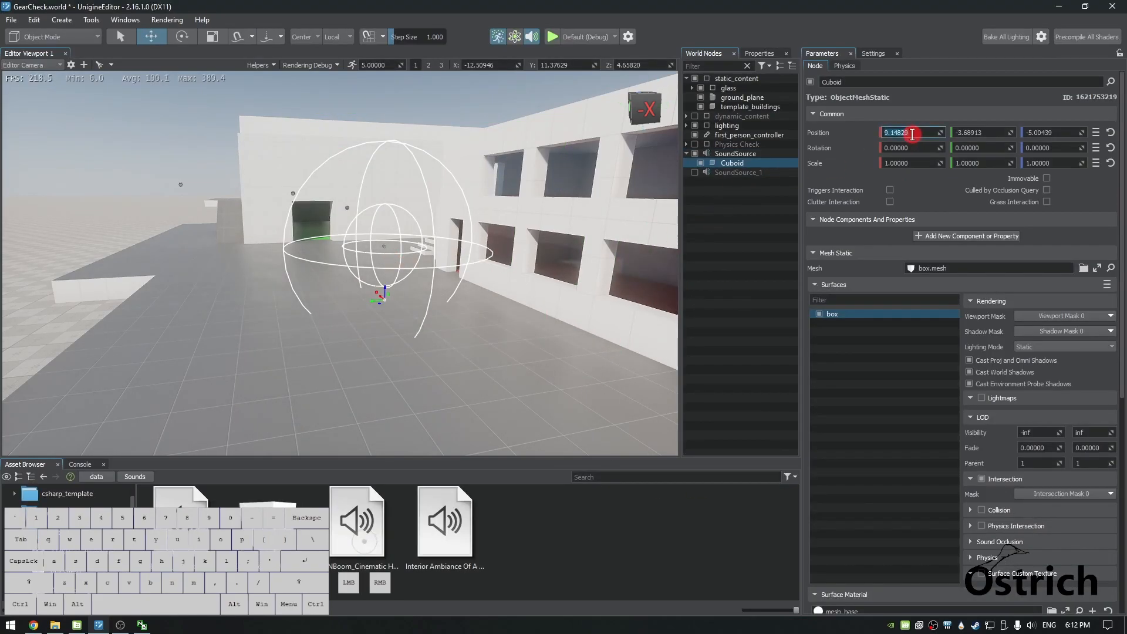
# Set the cuboid's position to 0, 0, 0 so it sits at its parent sound source.
pyautogui.press('Tab')
pyautogui.write('0')
pyautogui.press('Tab')
# Move the first sound source with its cuboid along Y to about 10.73.
pyautogui.moveTo(441, 282); pyautogui.dragTo(421, 332, button='right')
pyautogui.press('q')
pyautogui.press('d')
pyautogui.press('e')
pyautogui.click(734, 153)
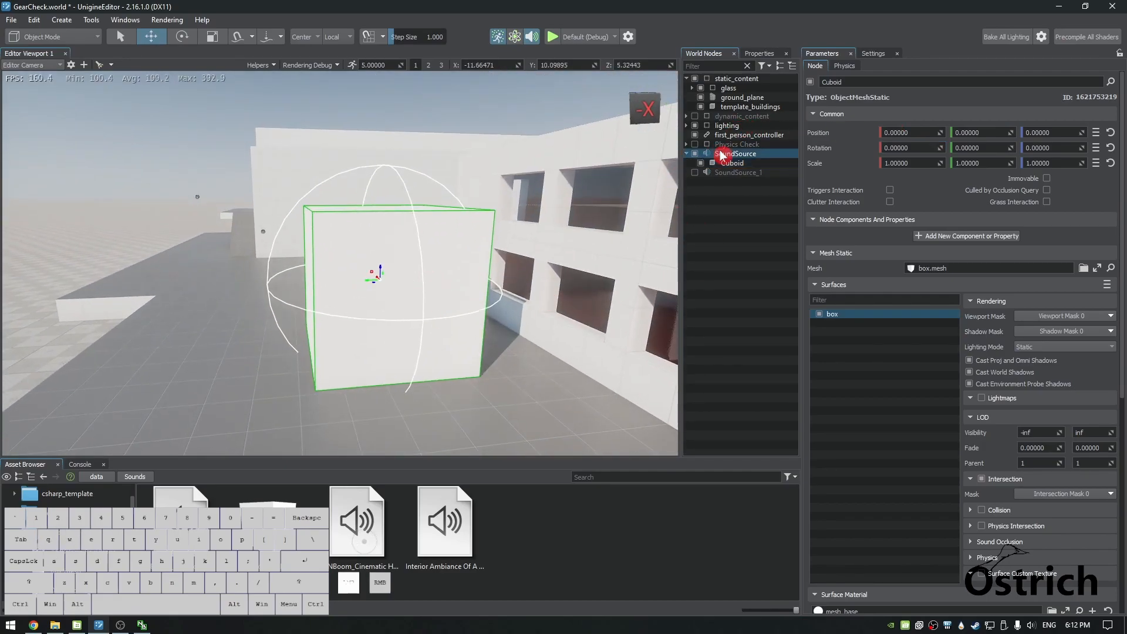
pyautogui.moveTo(370, 283); pyautogui.dragTo(261, 292)
pyautogui.click(735, 154)
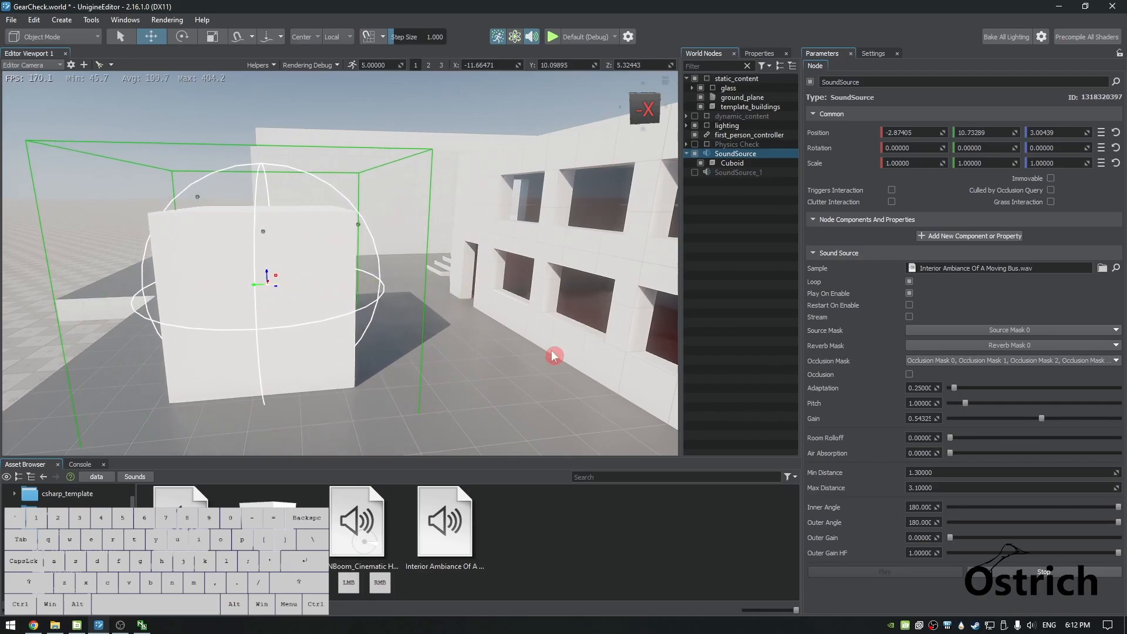
# Turn off Intersection for the cuboid's box surface.
pyautogui.click(736, 165)
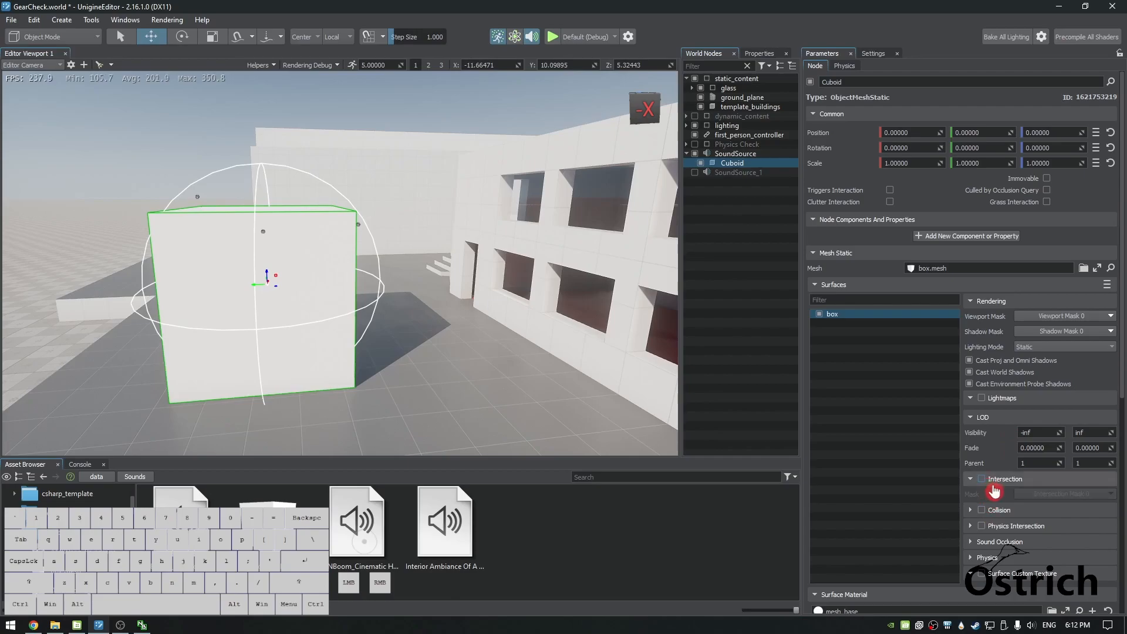
pyautogui.scroll(-3, 1004, 492)
pyautogui.scroll(-4, 1017, 495)
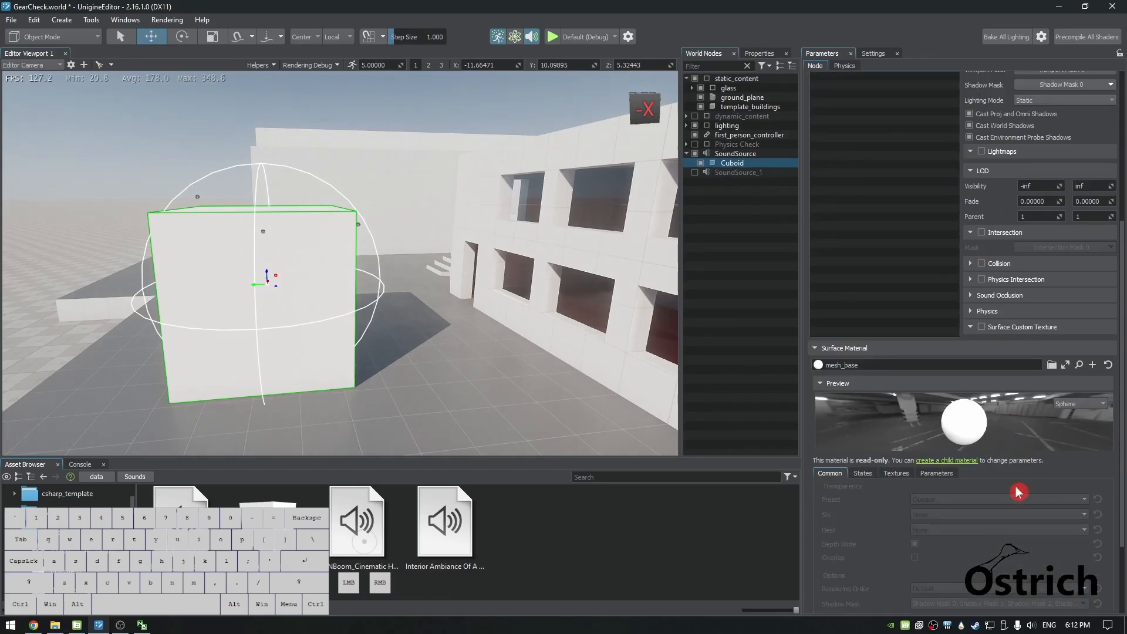
# Scale the cuboid to 0.1 on all three axes and save the world.
pyautogui.moveTo(1122, 365); pyautogui.dragTo(1122, 268)
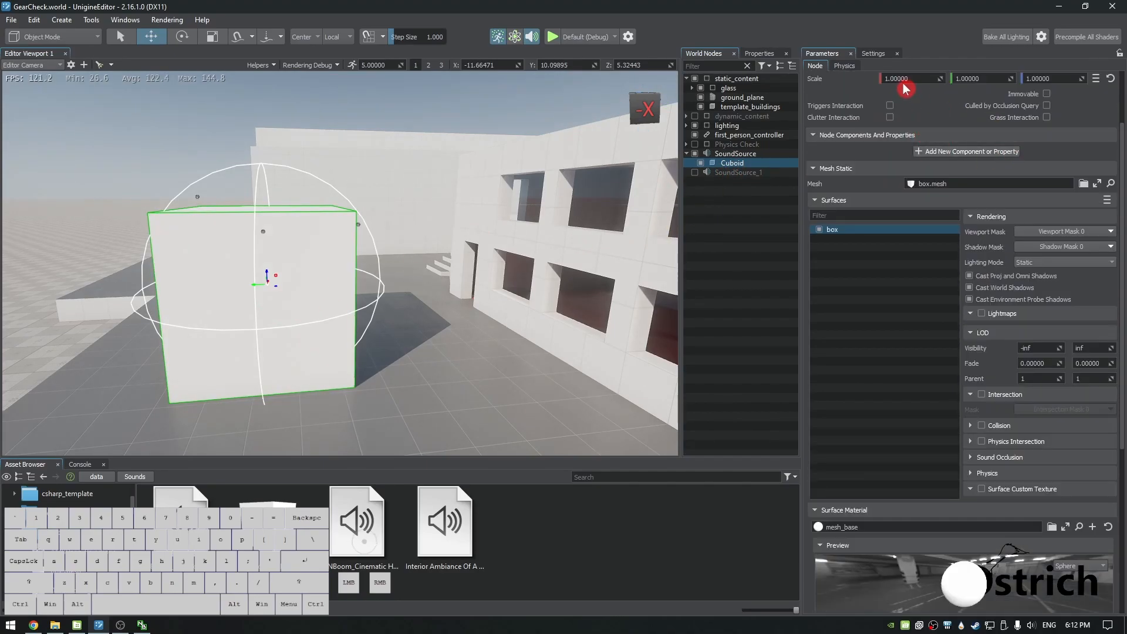
pyautogui.write('0.1')
pyautogui.press('Tab')
pyautogui.write('0.1')
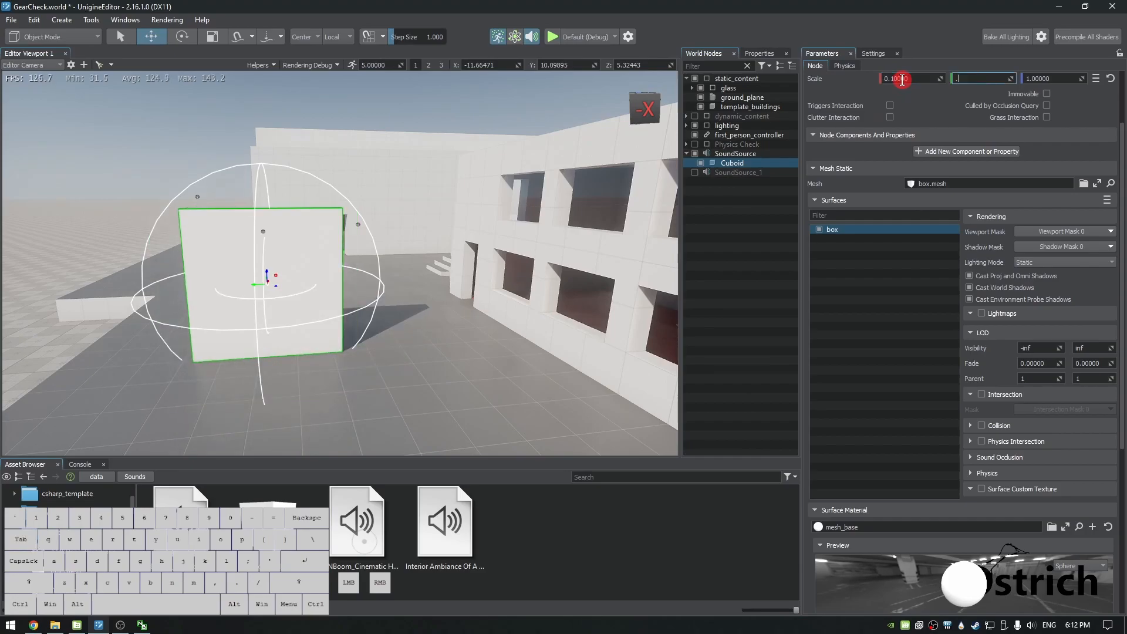
pyautogui.press('Tab')
pyautogui.write('0.1')
pyautogui.press('Return')
pyautogui.hotkey('ctrl', 's')
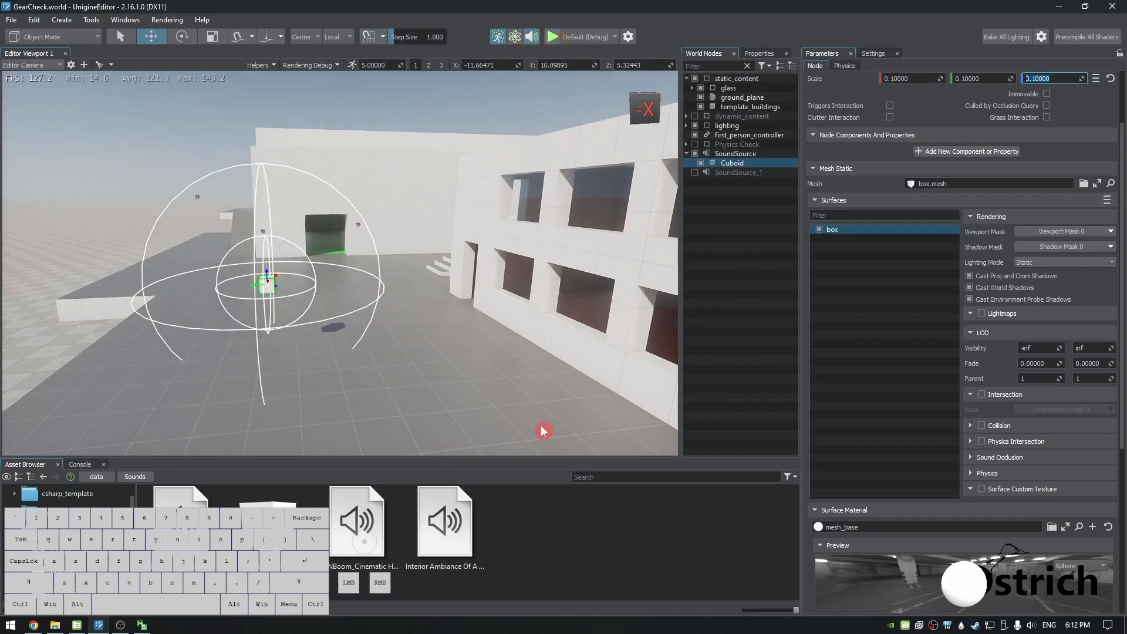
# Run the world and walk around the small cuboid to check how its sound is heard, then close the running instance.
pyautogui.click(551, 37)
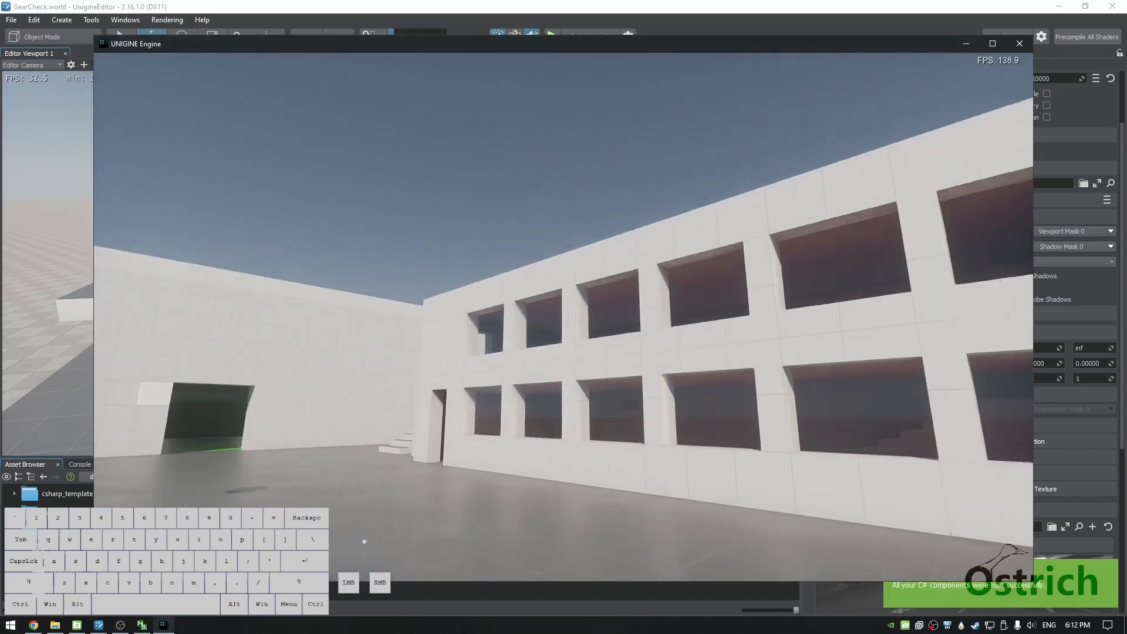
pyautogui.press('w')
pyautogui.press('a')
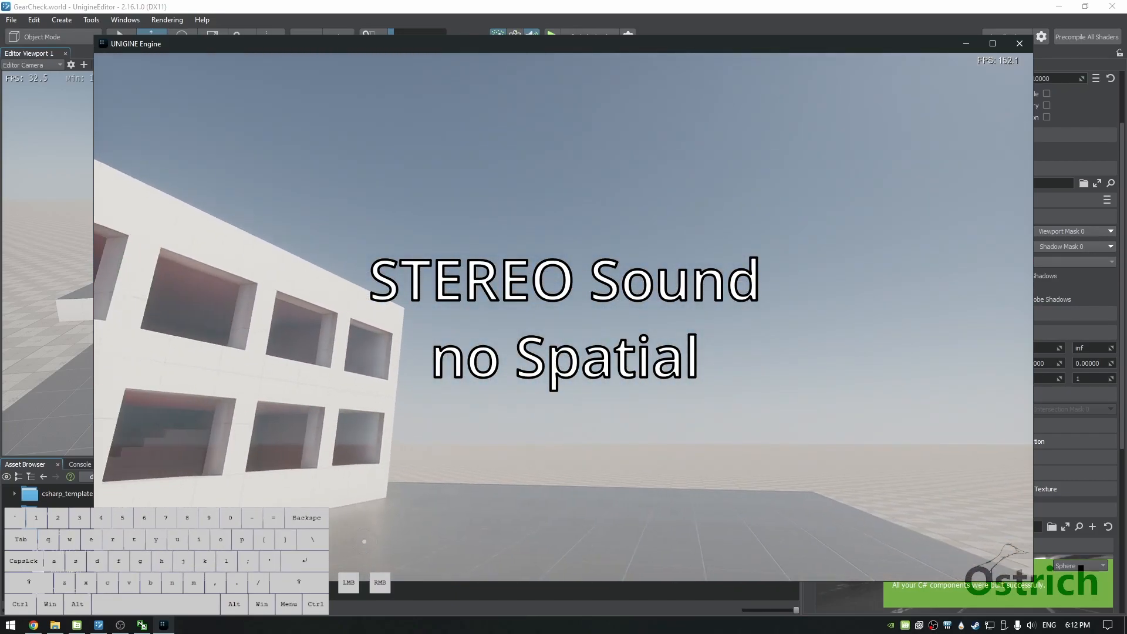
pyautogui.press('d')
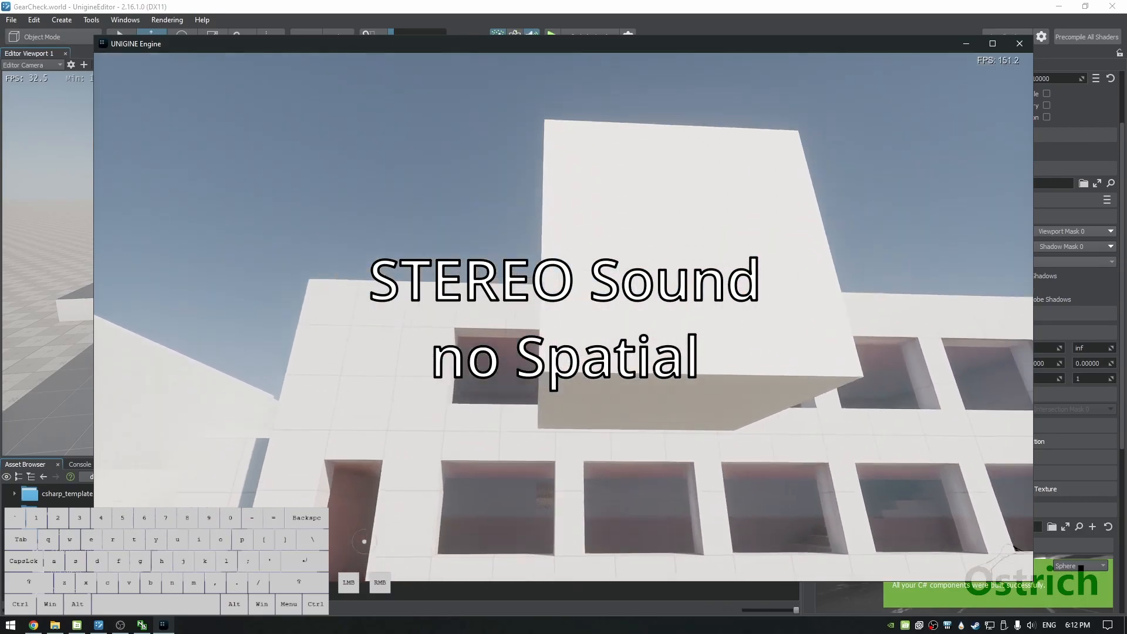
pyautogui.press('s')
pyautogui.press('w')
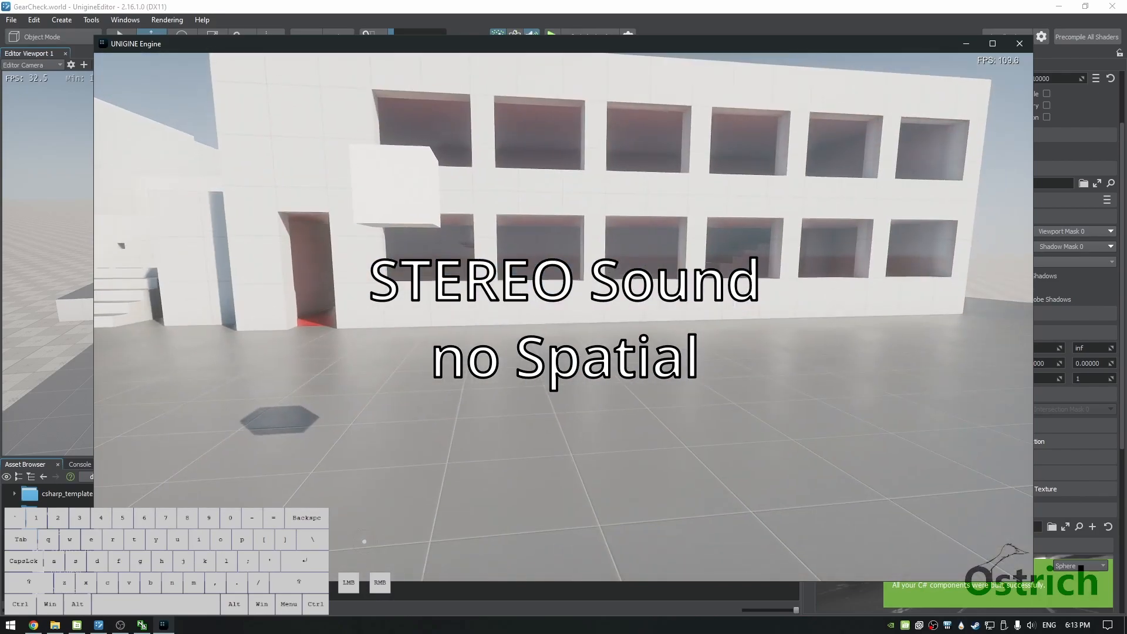
pyautogui.click(1028, 44)
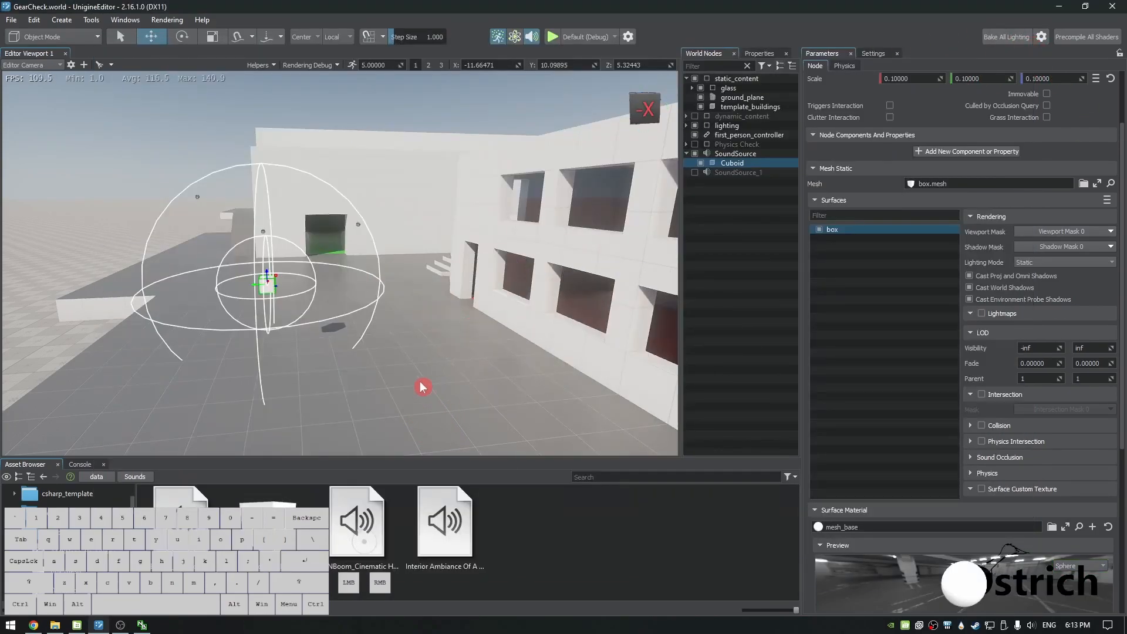
# Move the first sound source with its cuboid along Y to about 8.38.
pyautogui.moveTo(539, 346); pyautogui.dragTo(475, 340, button='right')
pyautogui.press('s')
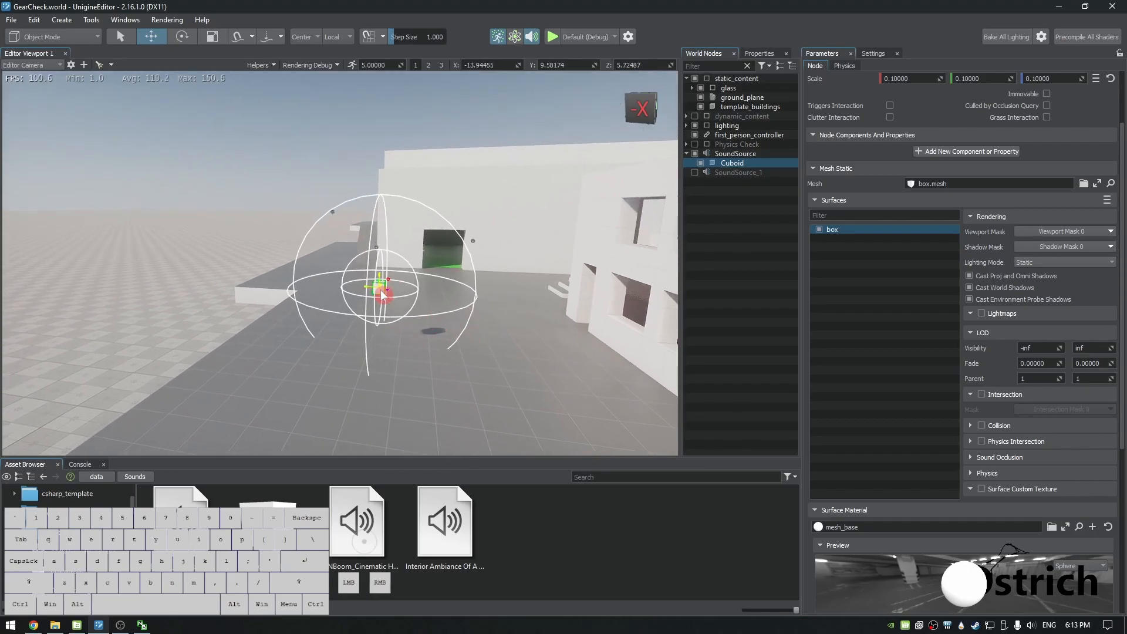
pyautogui.click(731, 154)
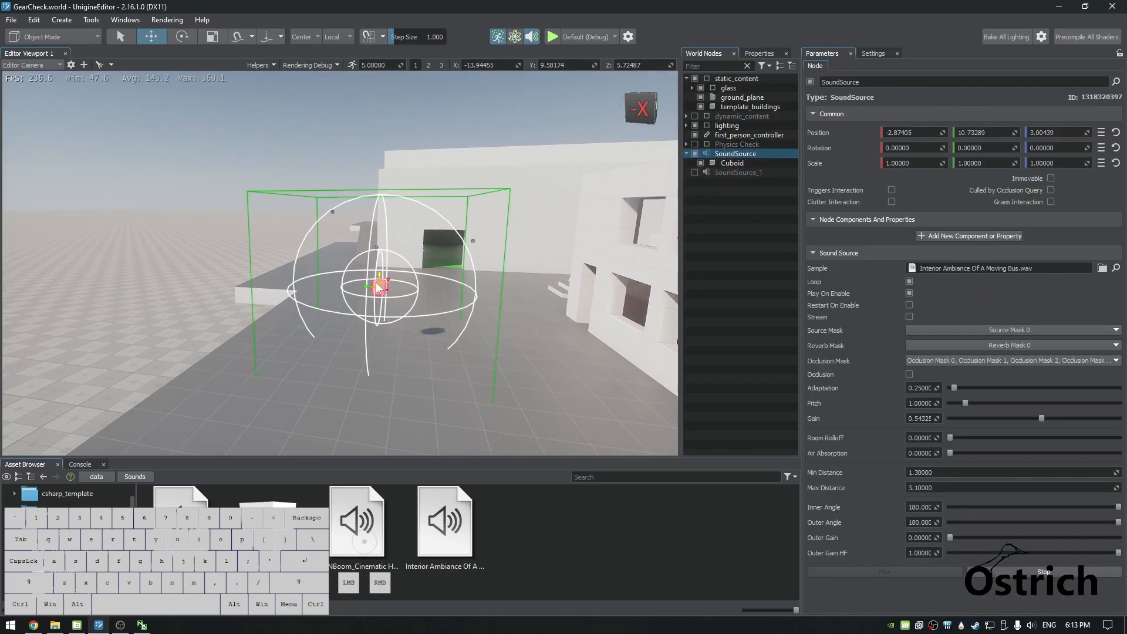
pyautogui.moveTo(375, 289); pyautogui.dragTo(447, 289)
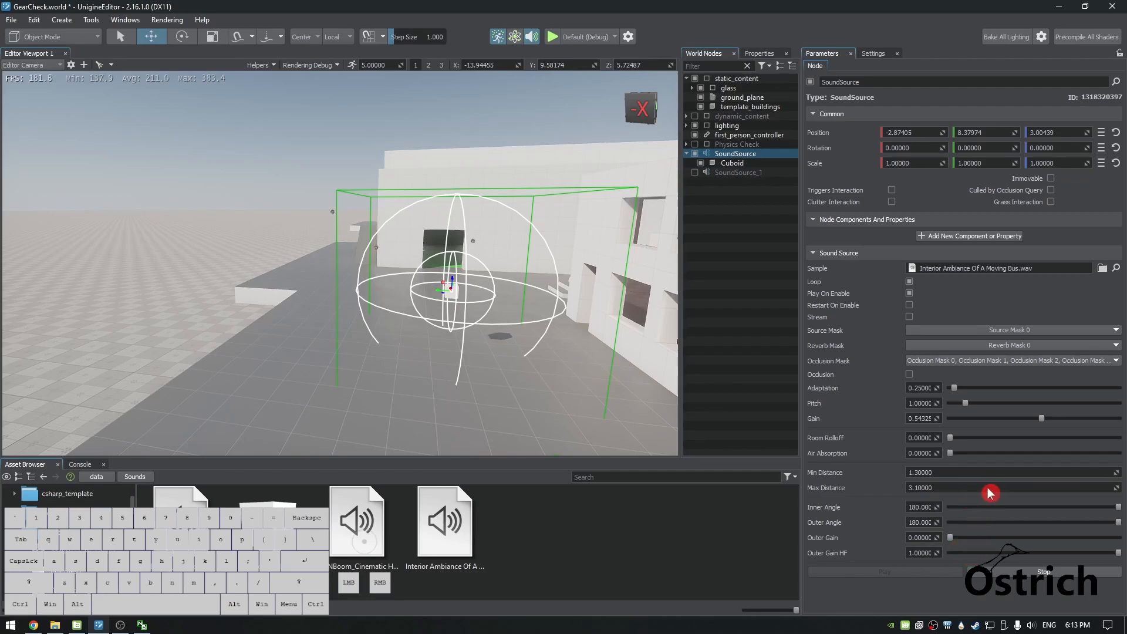
# Set the first sound source's Max Distance to 5.5 and save the world.
pyautogui.moveTo(1116, 490); pyautogui.dragTo(3, 317)
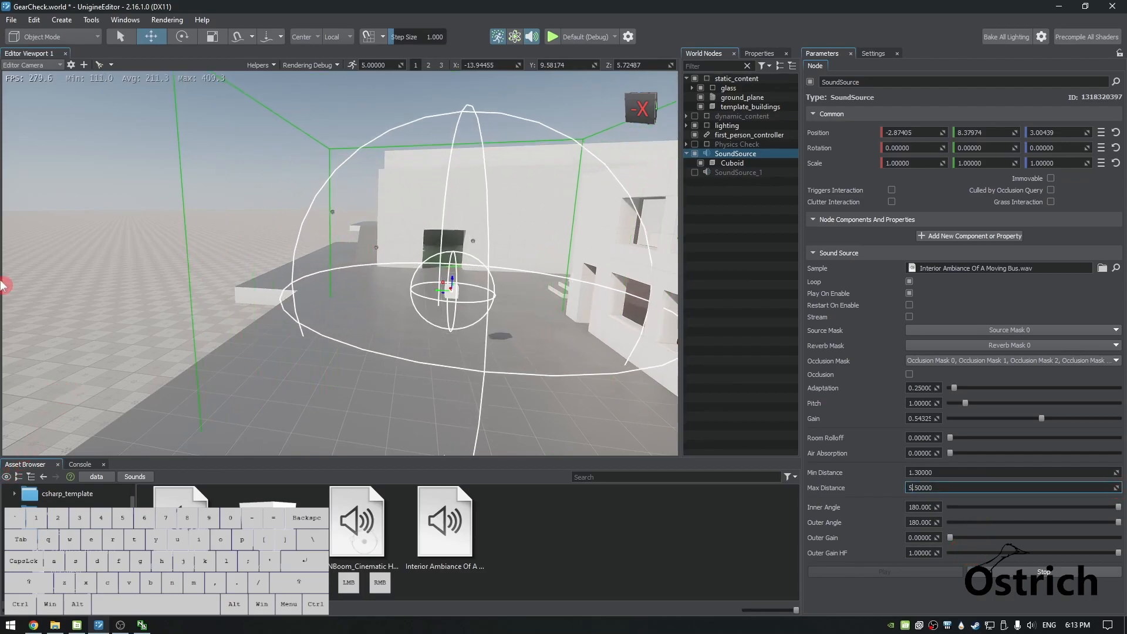
pyautogui.hotkey('ctrl', 's')
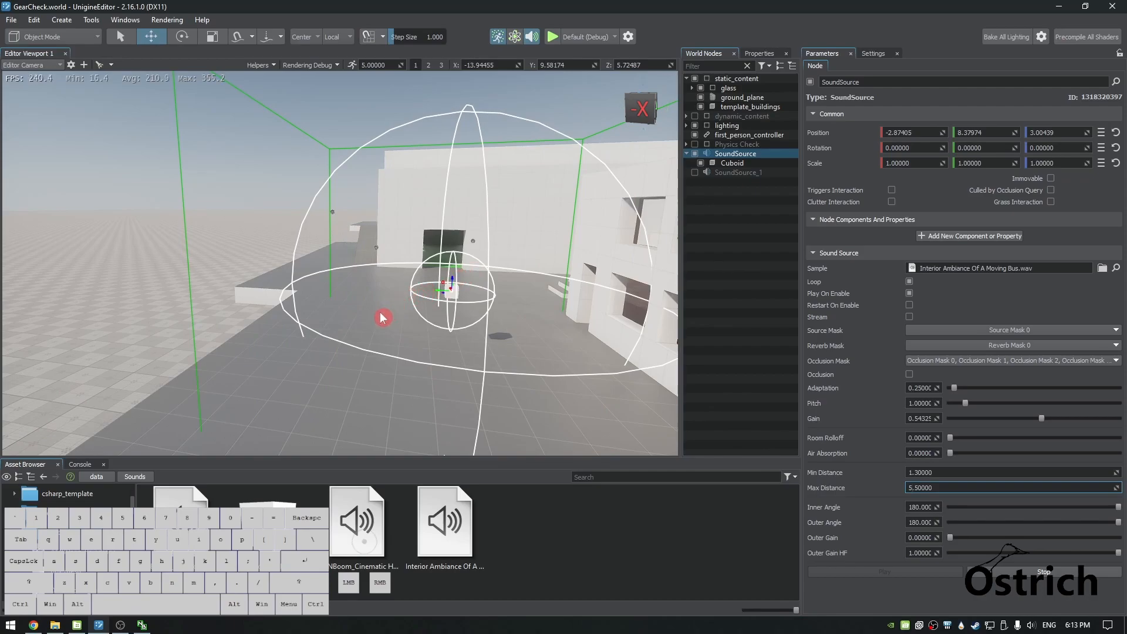
# Enable Occlusion on the first sound source.
pyautogui.press('w')
pyautogui.moveTo(382, 317); pyautogui.dragTo(573, 321, button='right')
pyautogui.press('a')
pyautogui.press('d')
pyautogui.press('a')
pyautogui.moveTo(657, 368); pyautogui.dragTo(681, 355, button='right')
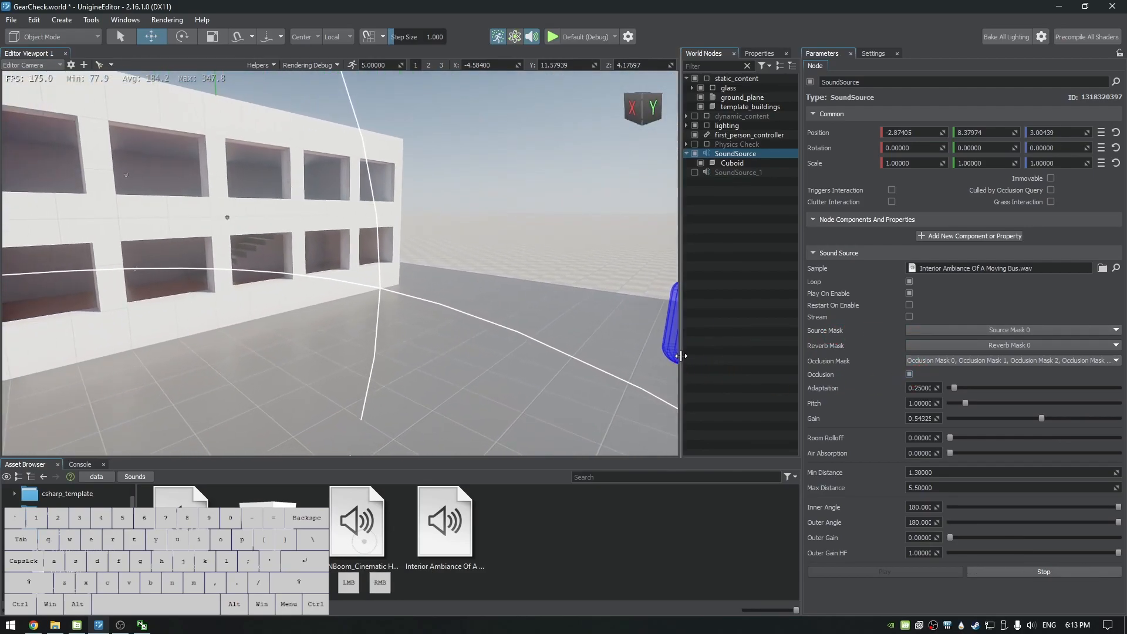